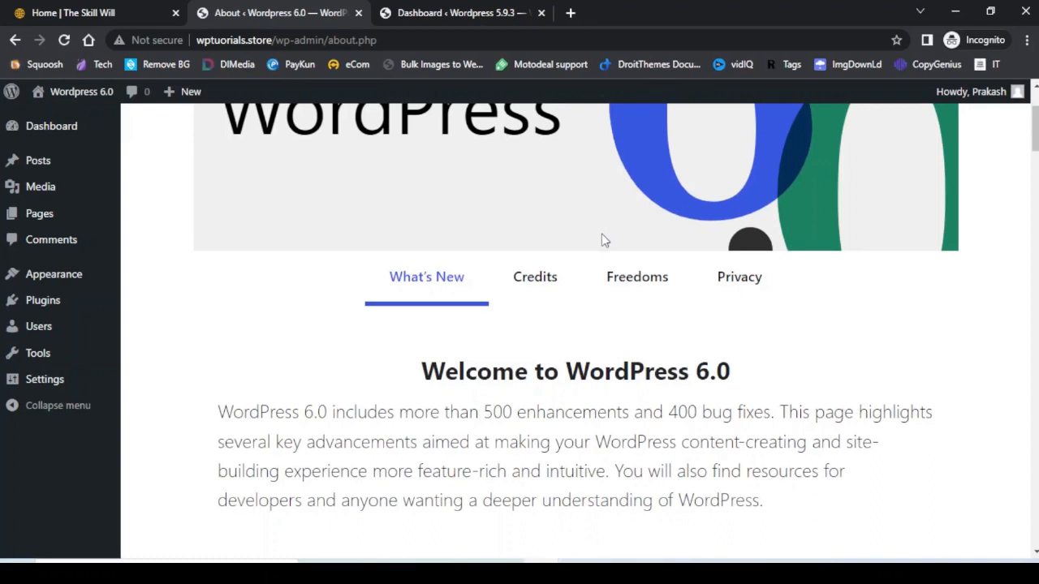
Step: Compare the WordPress 6.0 site's About page with the WordPress 5.9.3 site's dashboard
{"action": "scroll", "coordinate": [603, 240], "scroll_direction": "up", "scroll_amount": 2}
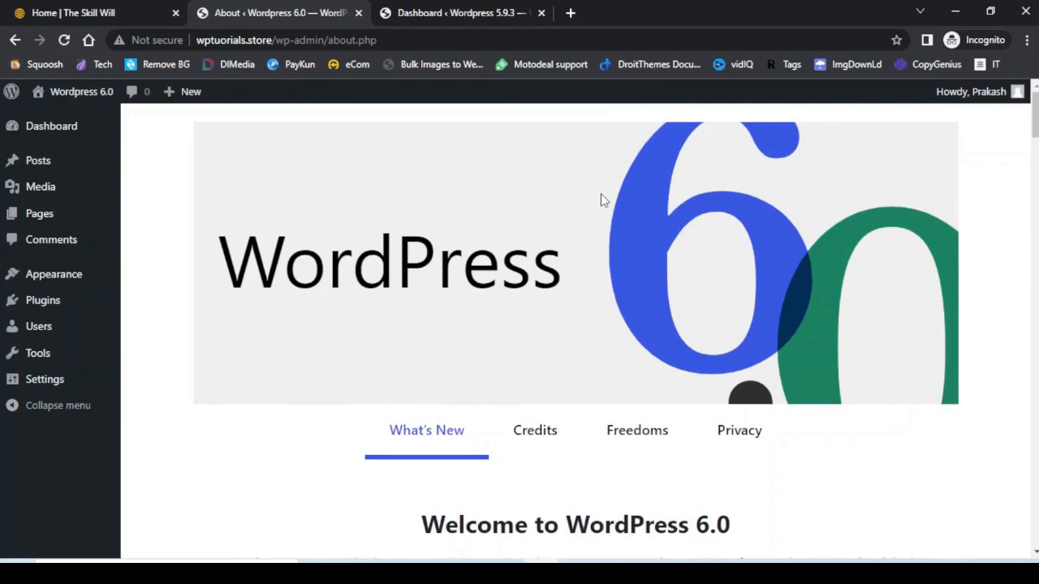
{"action": "left_click", "coordinate": [433, 13]}
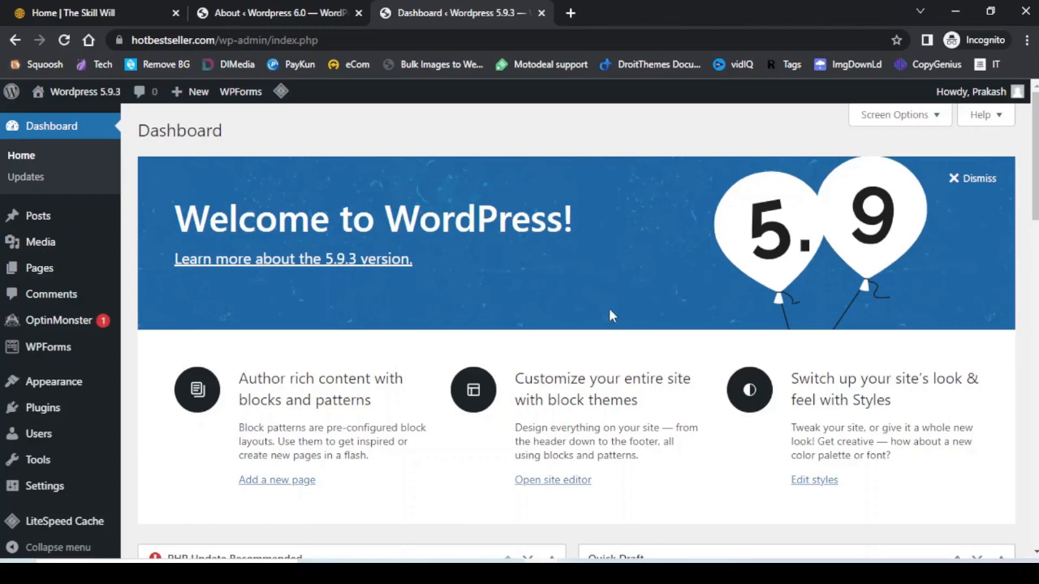
{"action": "left_click", "coordinate": [258, 17]}
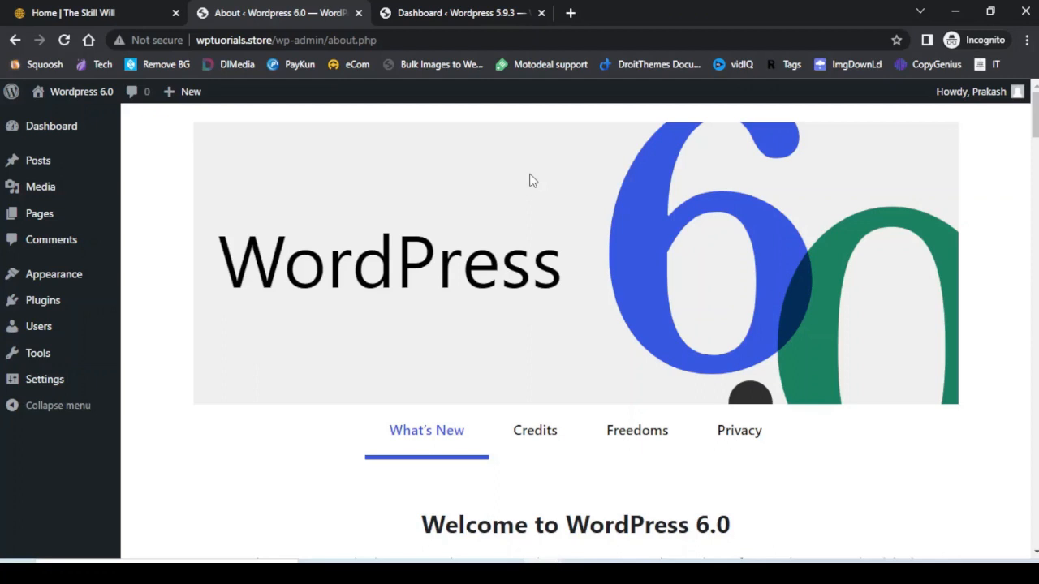
{"action": "left_click", "coordinate": [421, 16]}
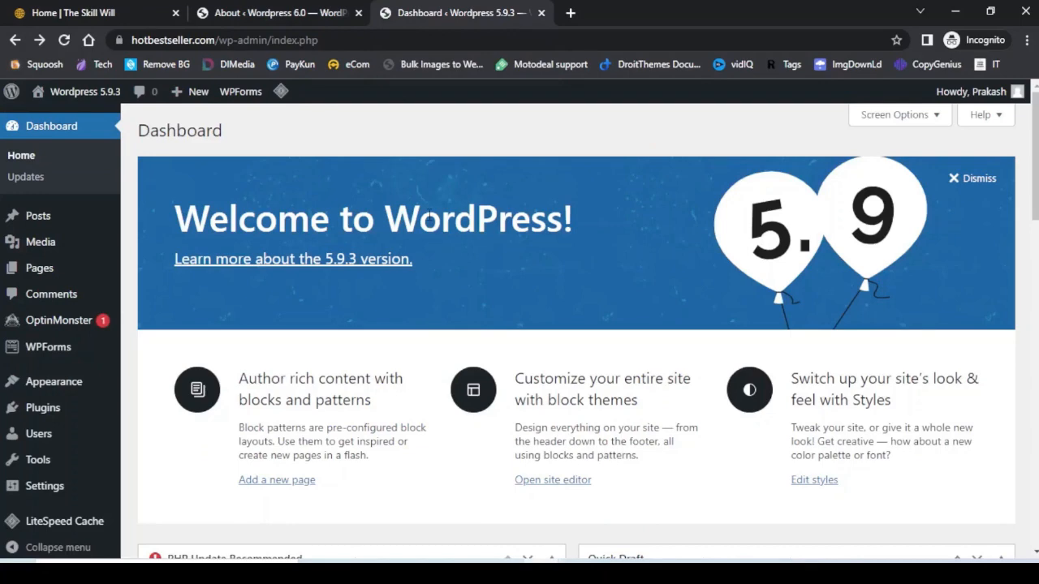
Step: Open the template list in the WordPress 5.9.3 site's editor
{"action": "scroll", "coordinate": [429, 209], "scroll_direction": "down", "scroll_amount": 1}
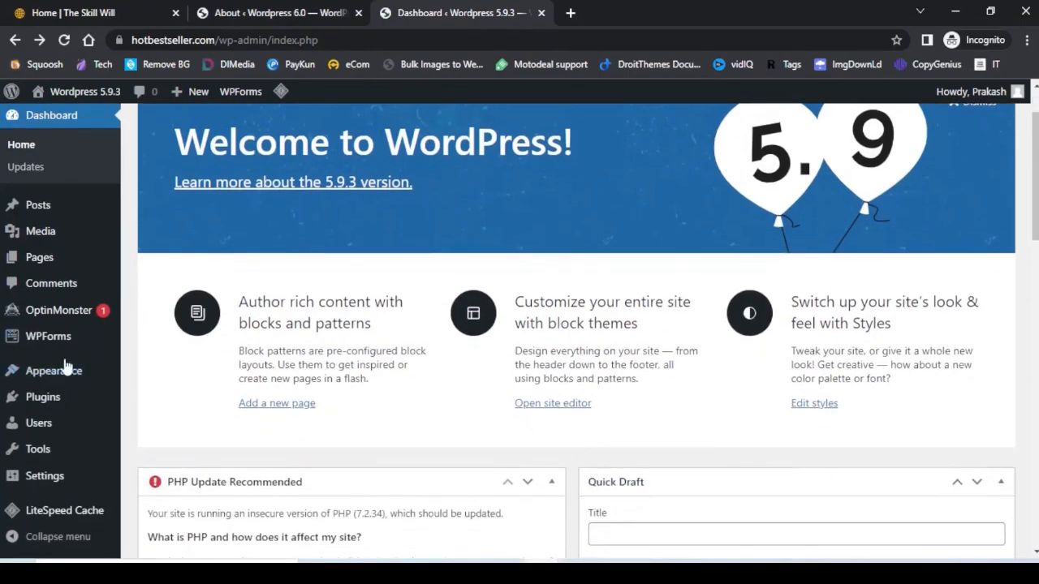
{"action": "mouse_move", "coordinate": [72, 371]}
{"action": "left_click", "coordinate": [143, 392]}
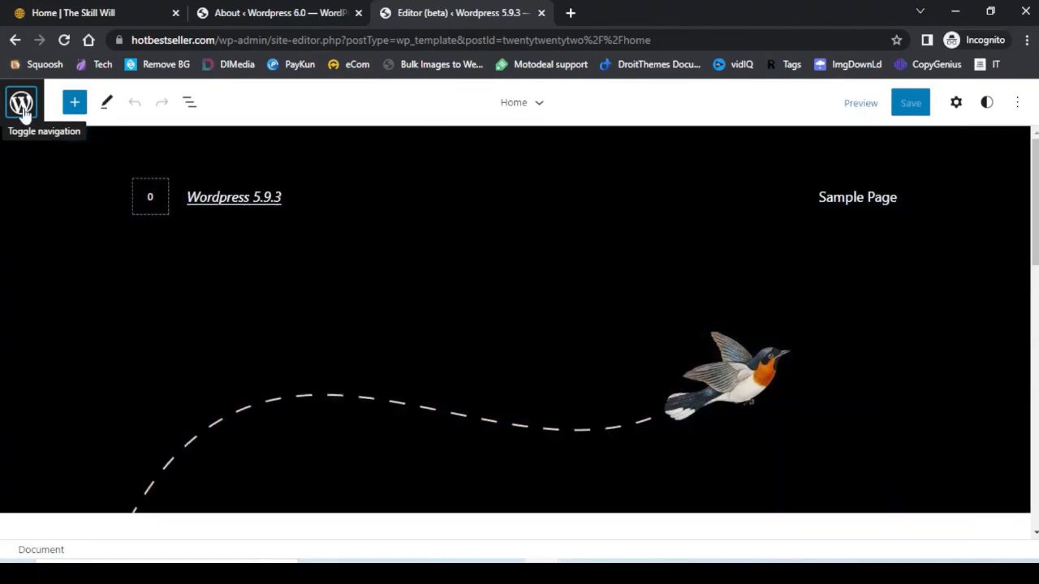
{"action": "left_click", "coordinate": [22, 105]}
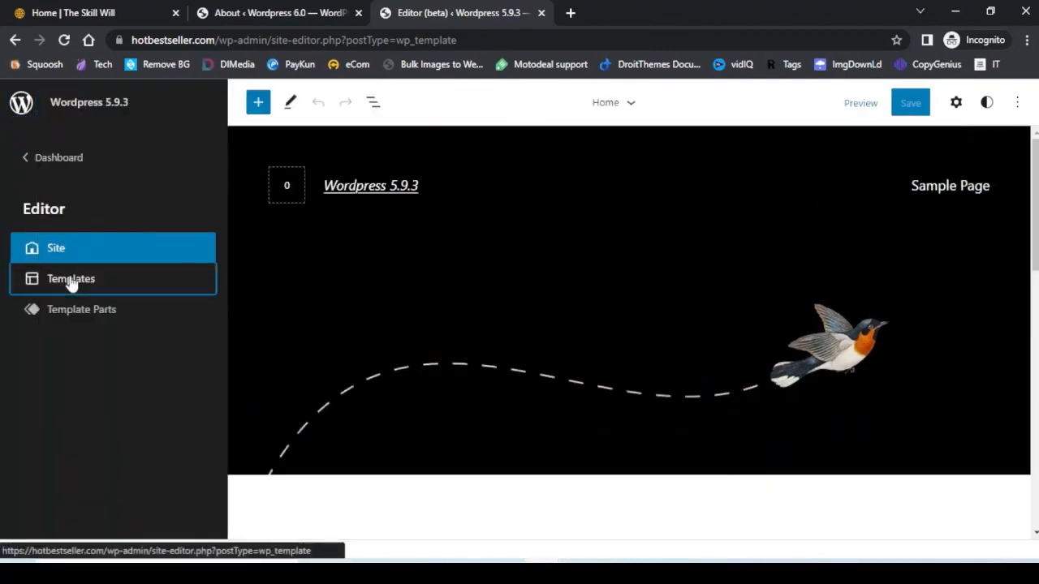
{"action": "left_click", "coordinate": [70, 280]}
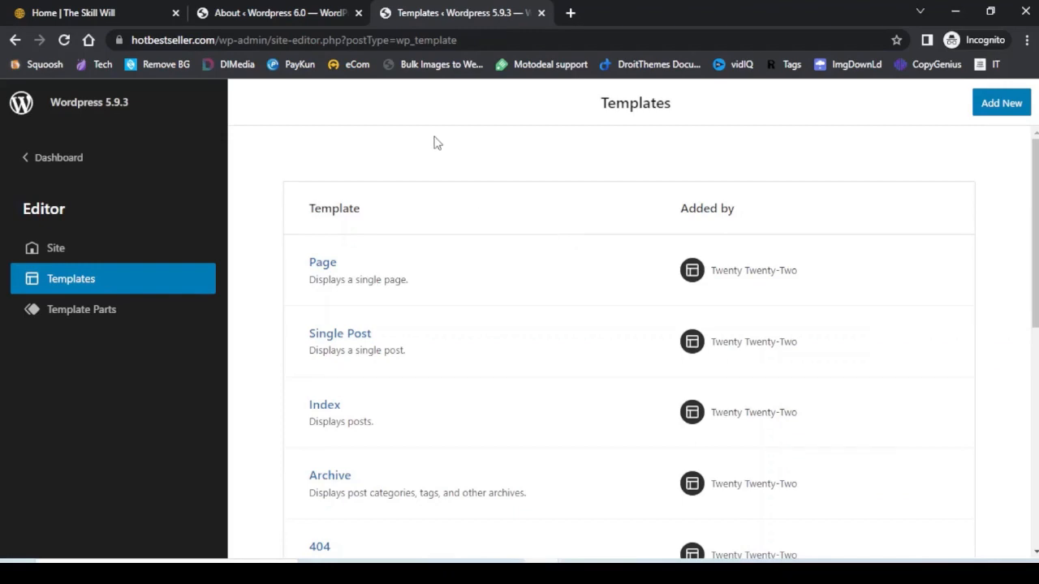
Step: Open the template list in the WordPress 6.0 site's editor and show the template types that can be added
{"action": "left_click", "coordinate": [286, 15]}
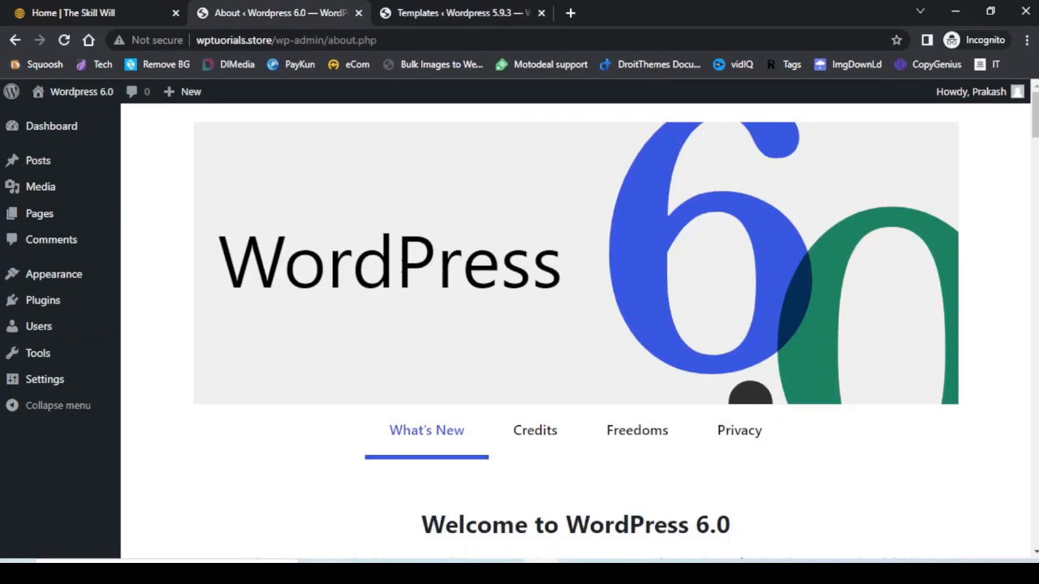
{"action": "mouse_move", "coordinate": [48, 276]}
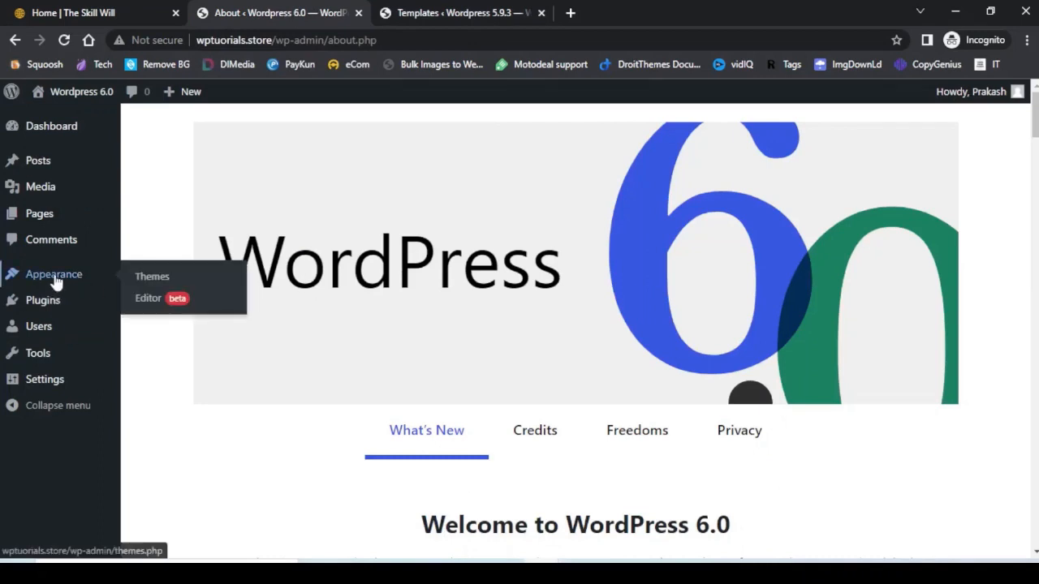
{"action": "left_click", "coordinate": [164, 302]}
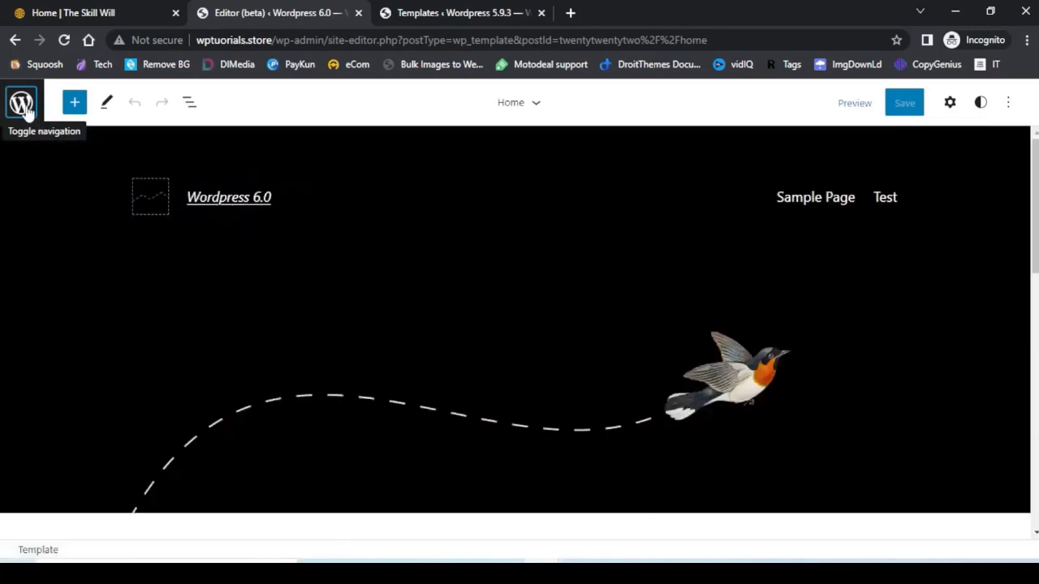
{"action": "left_click", "coordinate": [22, 103]}
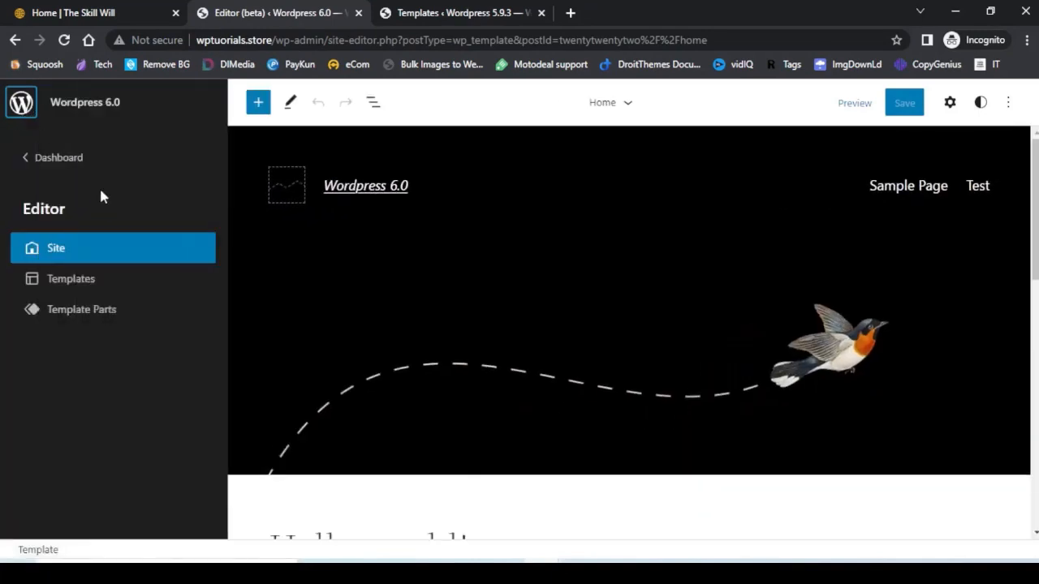
{"action": "left_click", "coordinate": [70, 279]}
{"action": "left_click", "coordinate": [999, 105]}
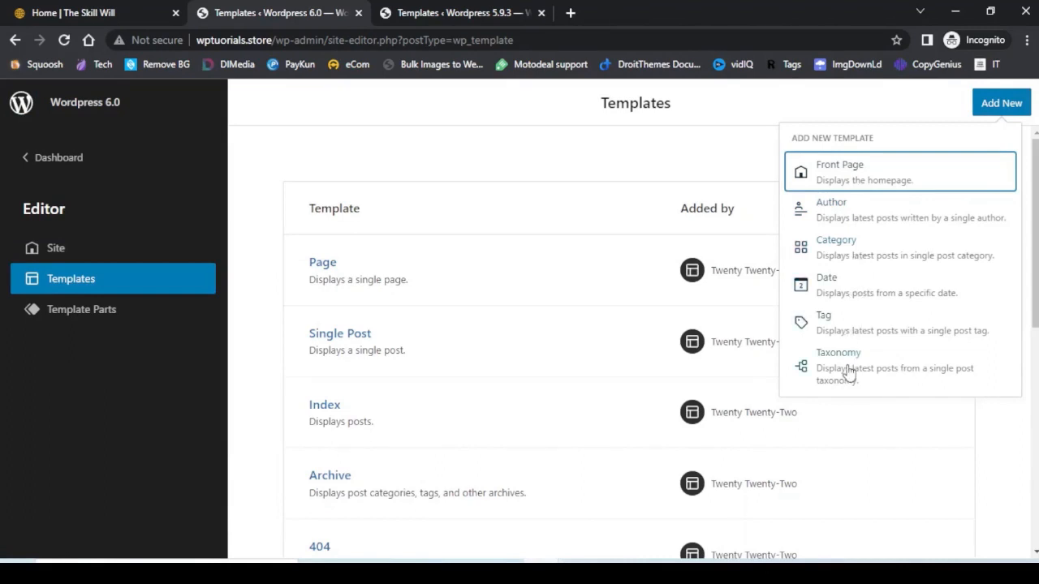
Step: Compare the template types that can be added on the 5.9.3 site with those on the 6.0 site
{"action": "left_click", "coordinate": [422, 13]}
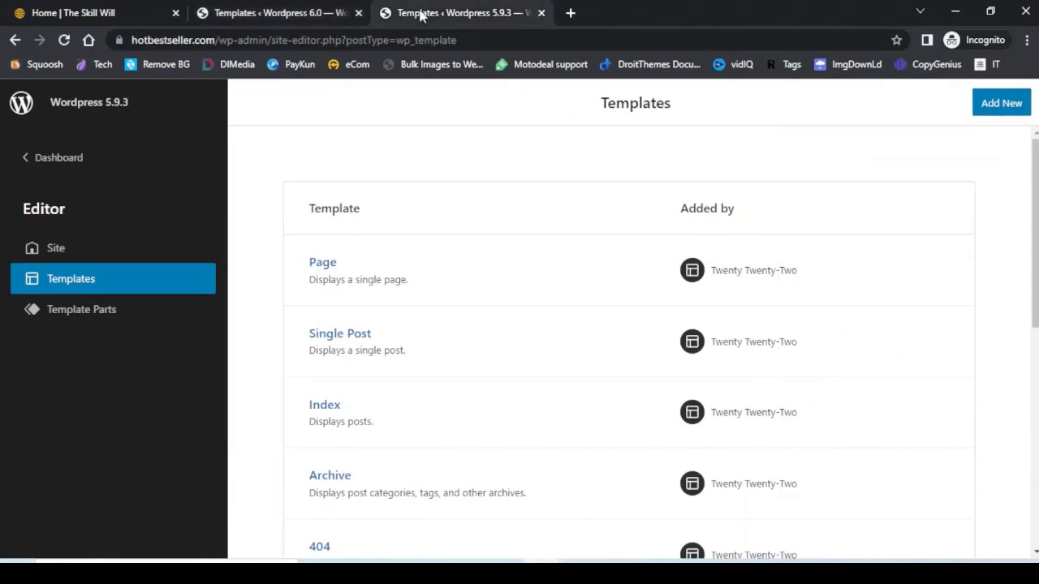
{"action": "left_click", "coordinate": [999, 106]}
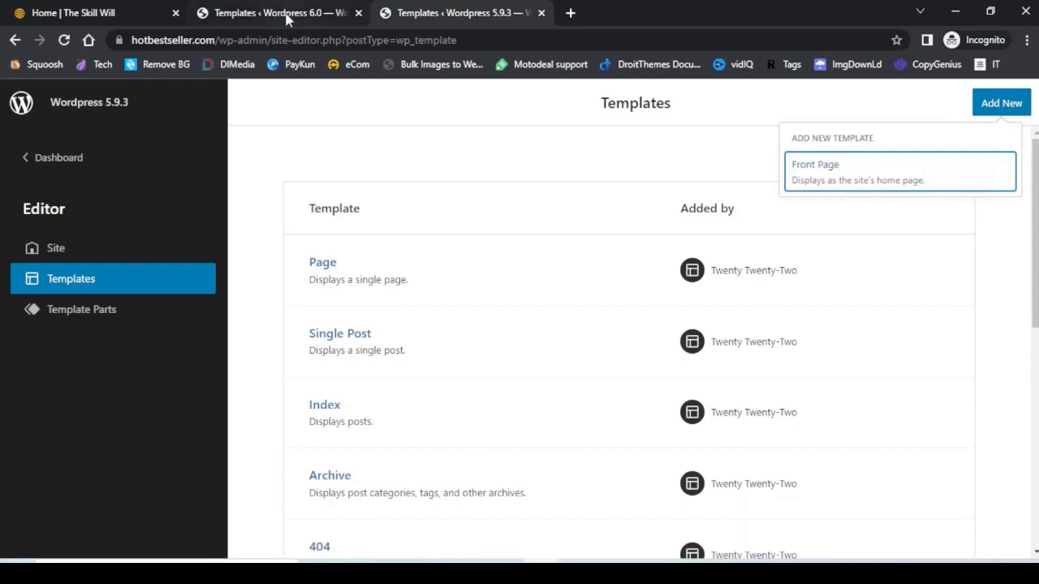
{"action": "left_click", "coordinate": [286, 16]}
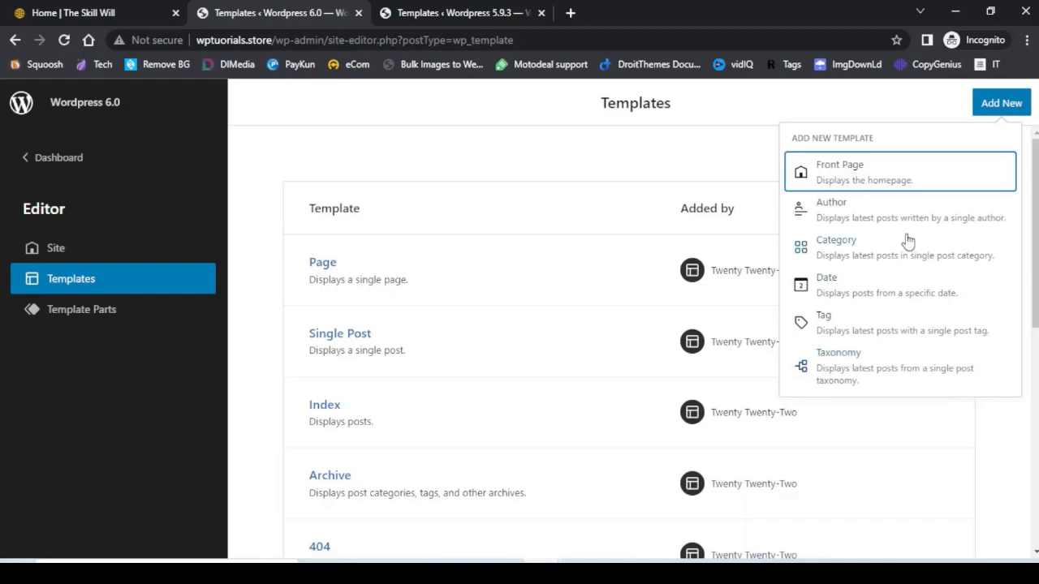
{"action": "left_click", "coordinate": [323, 129]}
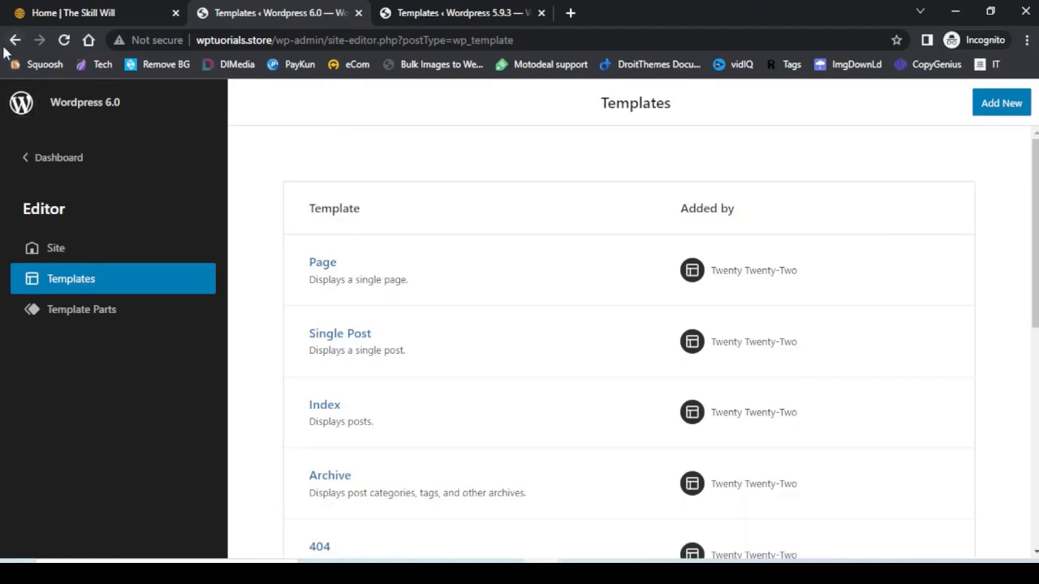
Step: Return both sites to the home template editor and open Styles in each, dismissing the welcome guide on the 5.9.3 site
{"action": "left_click", "coordinate": [15, 40]}
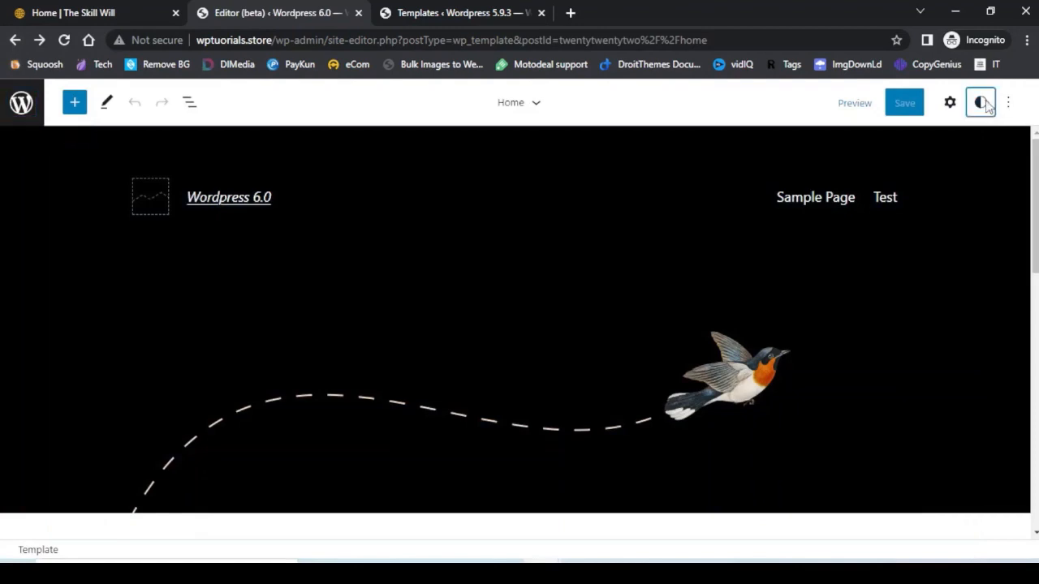
{"action": "left_click", "coordinate": [980, 103]}
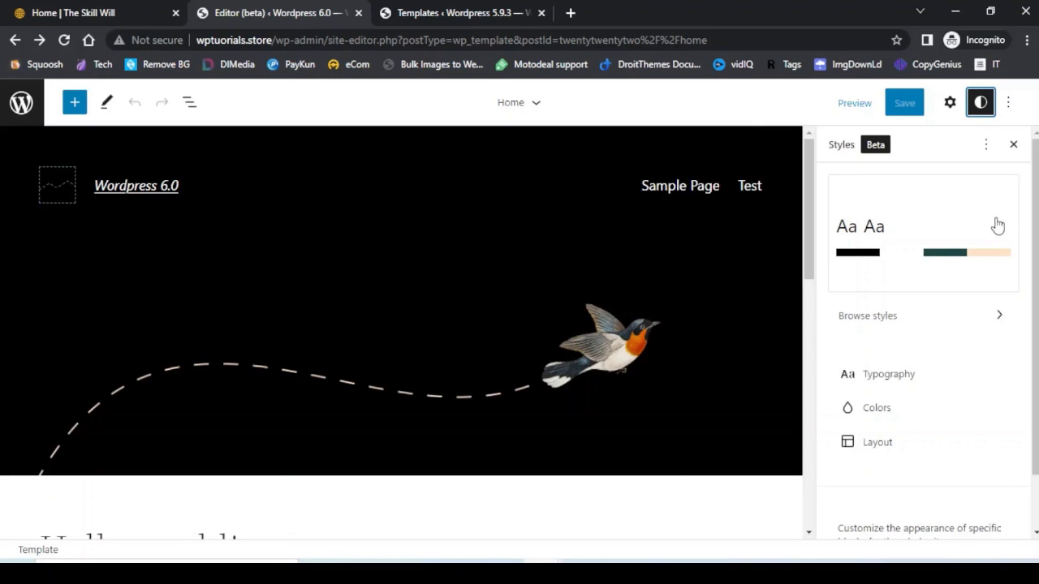
{"action": "left_click", "coordinate": [423, 15]}
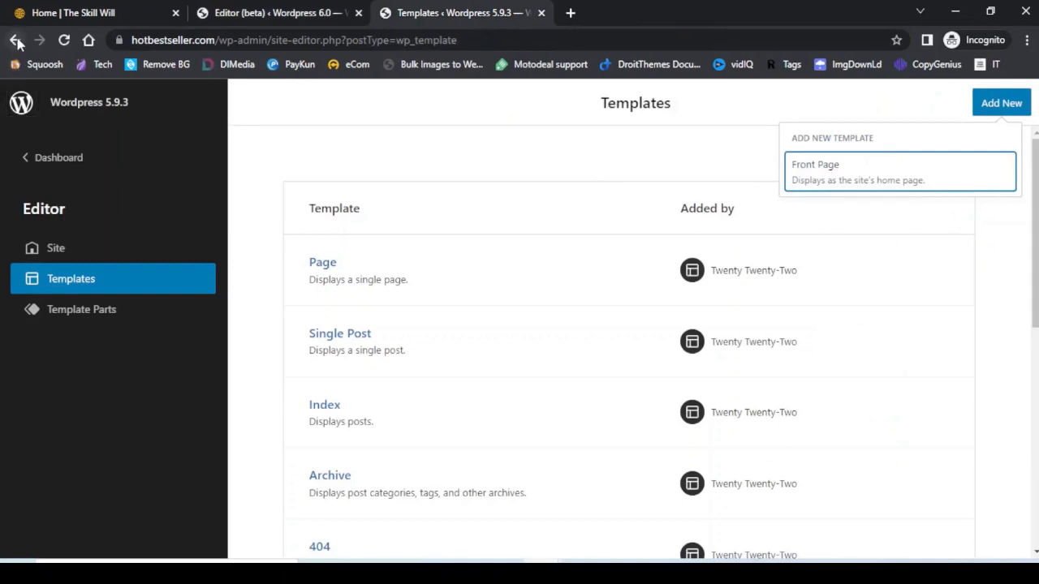
{"action": "left_click", "coordinate": [16, 40]}
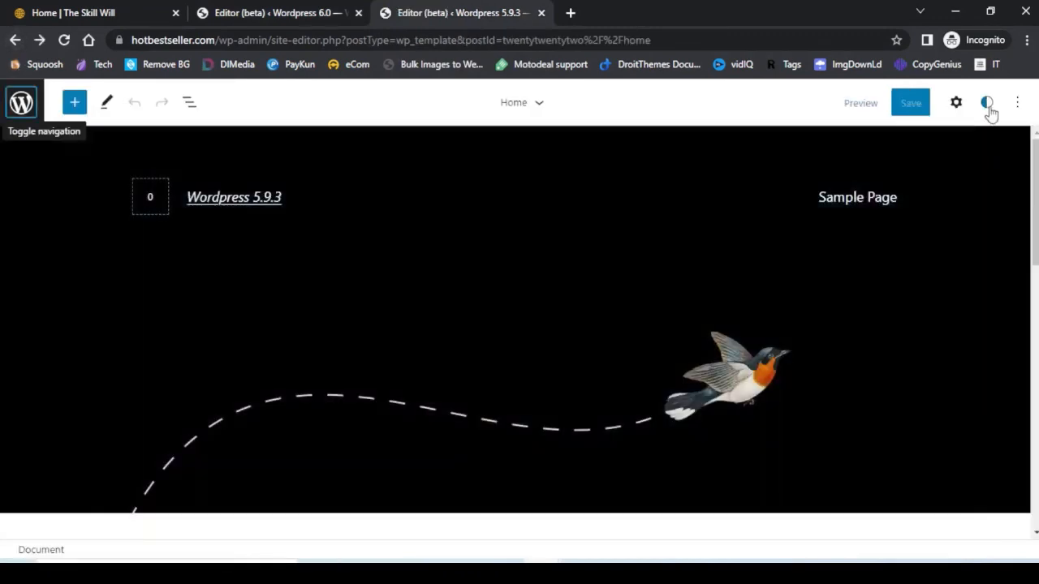
{"action": "left_click", "coordinate": [987, 103]}
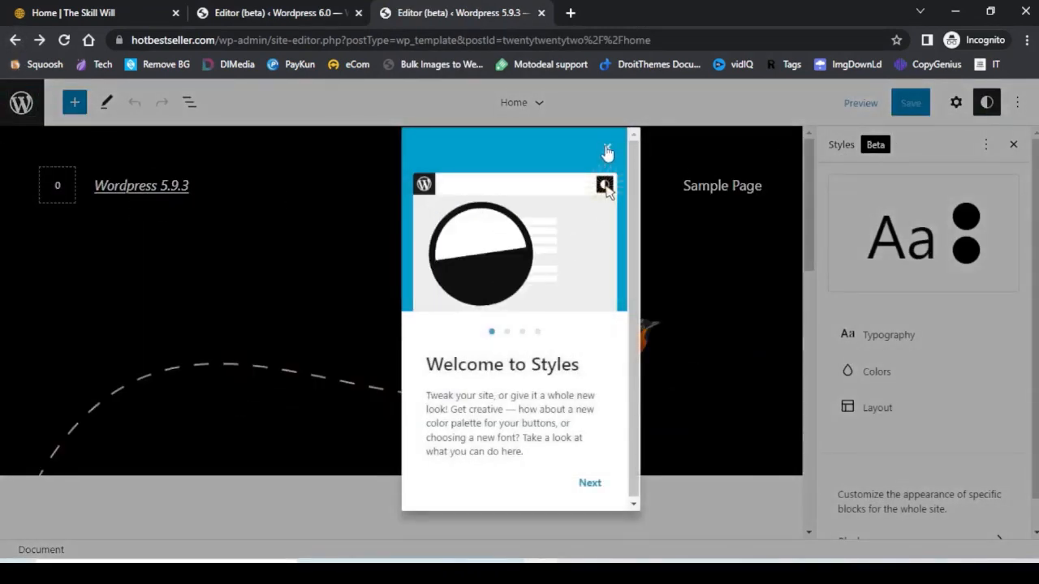
{"action": "left_click", "coordinate": [607, 151]}
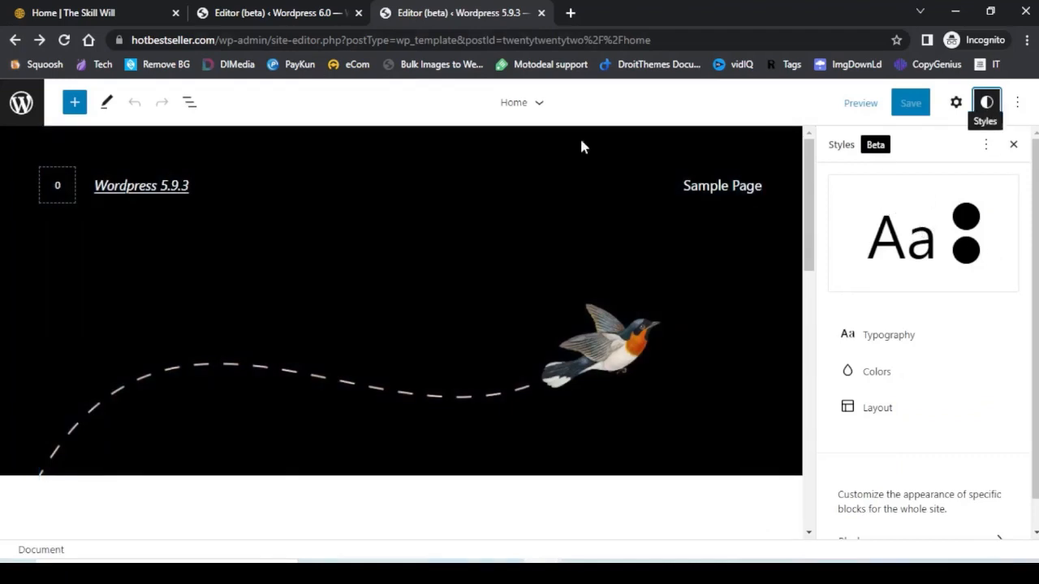
Step: Apply the Blue style combination to the WordPress 6.0 site and review the home template
{"action": "left_click", "coordinate": [272, 16]}
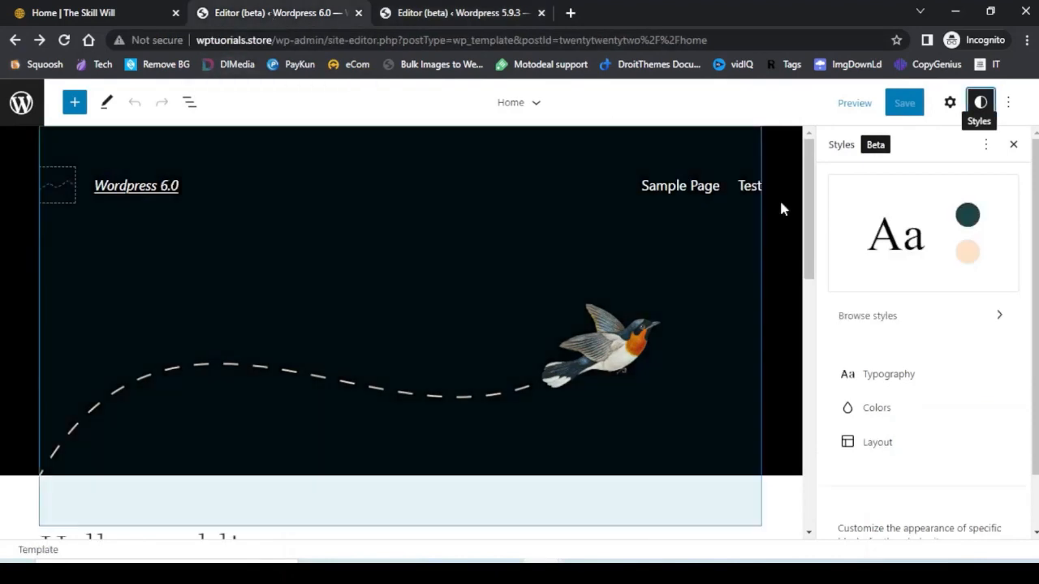
{"action": "left_click", "coordinate": [862, 322]}
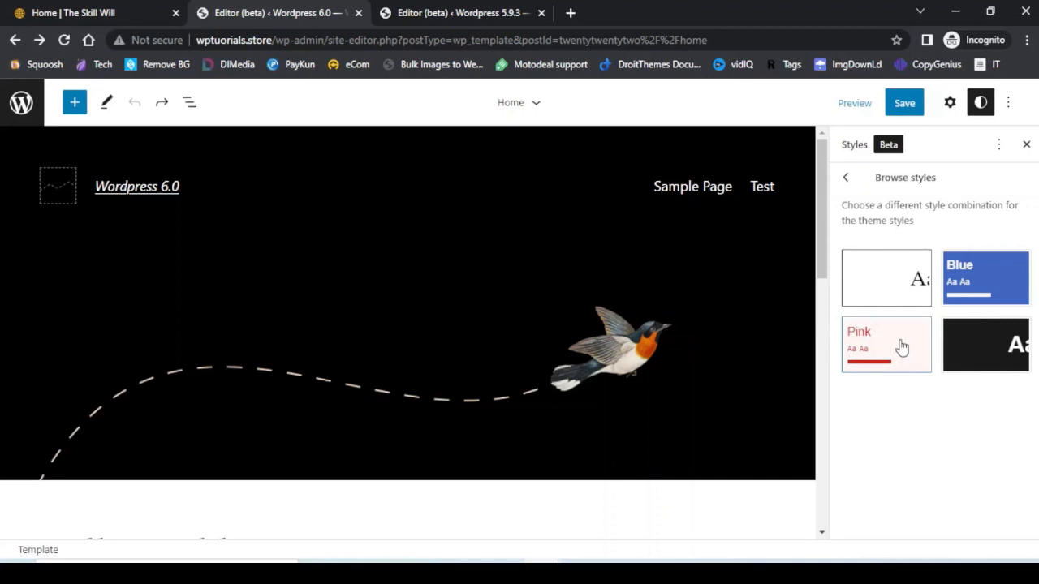
{"action": "left_click", "coordinate": [983, 293]}
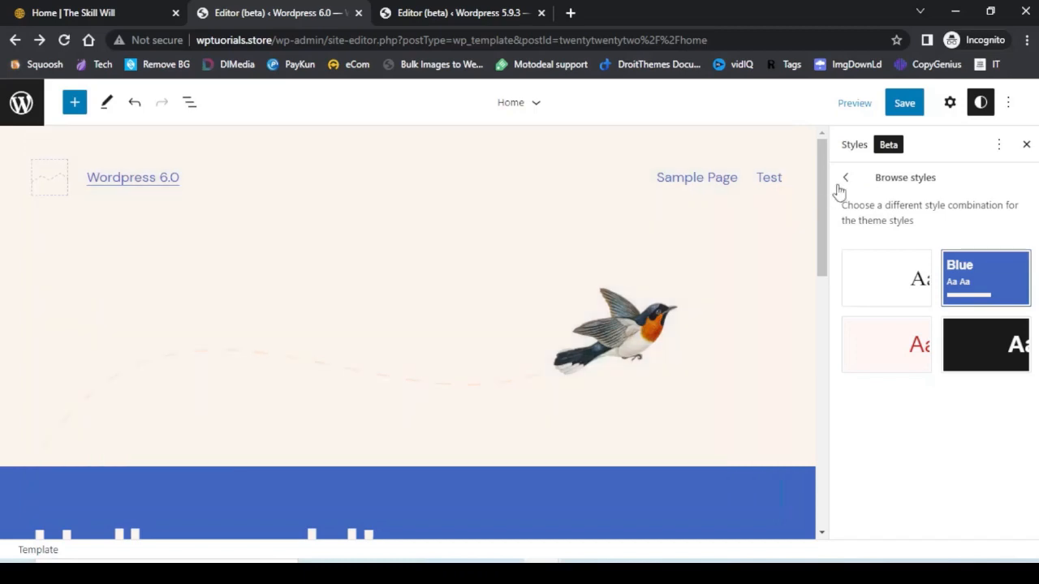
{"action": "left_click", "coordinate": [847, 180]}
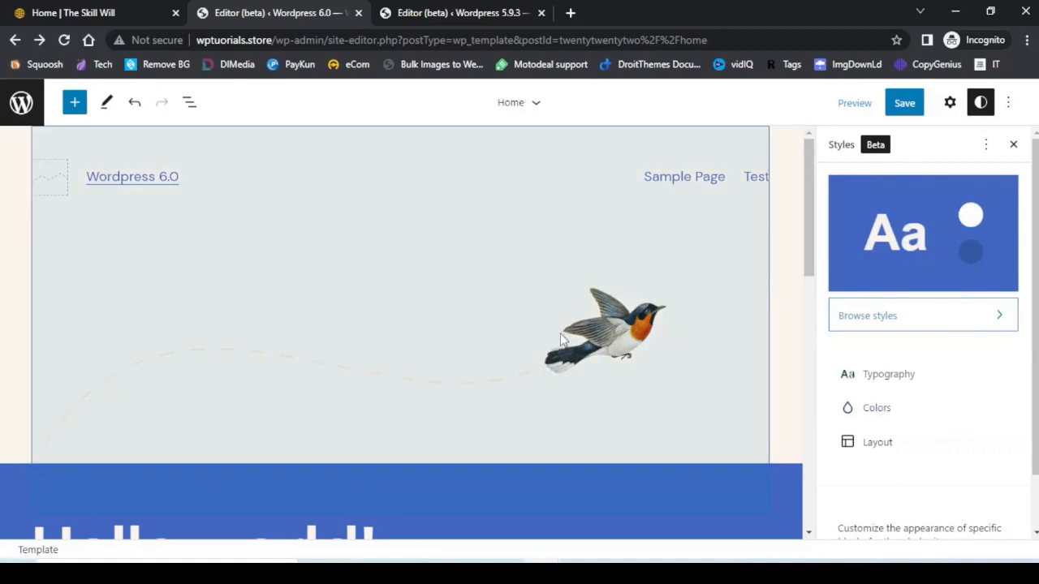
{"action": "key", "text": "Tab"}
{"action": "scroll", "coordinate": [656, 326], "scroll_direction": "down", "scroll_amount": 2}
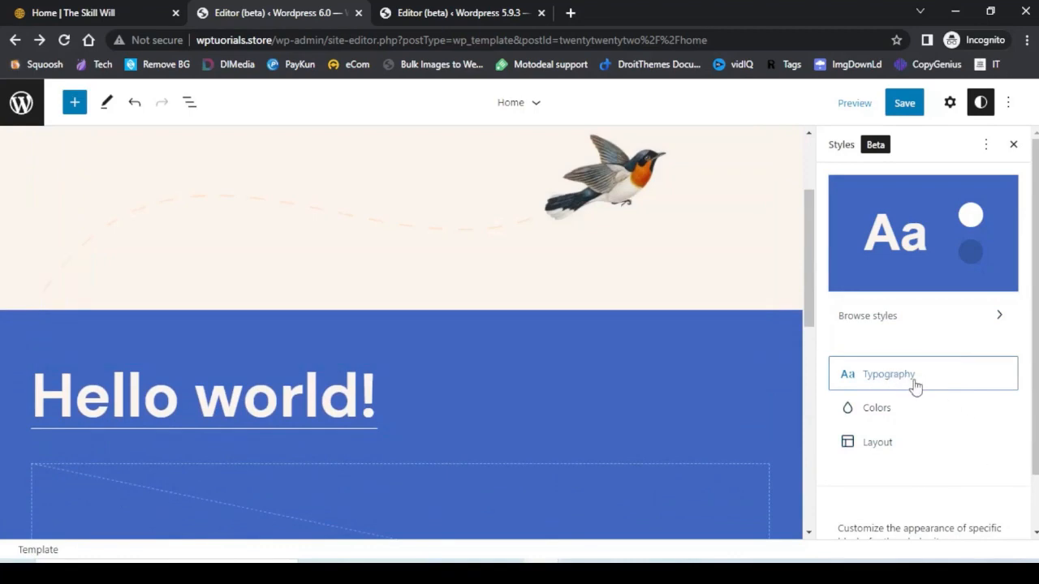
Step: Try Vivid cyan blue as the 6.0 site's background color, settle on Luminous vivid amber, and close the Styles settings
{"action": "left_click", "coordinate": [877, 410]}
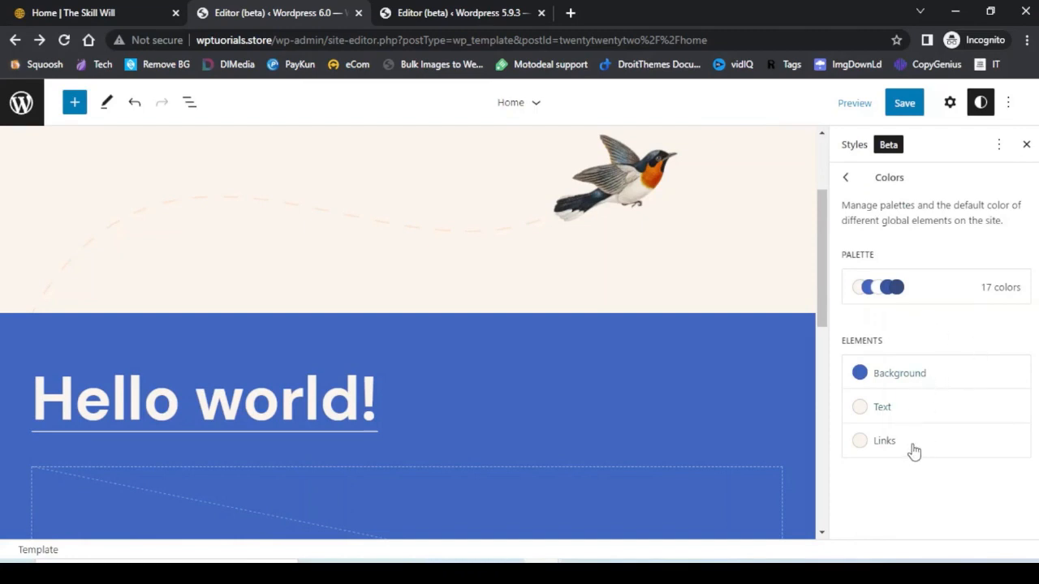
{"action": "left_click", "coordinate": [908, 378]}
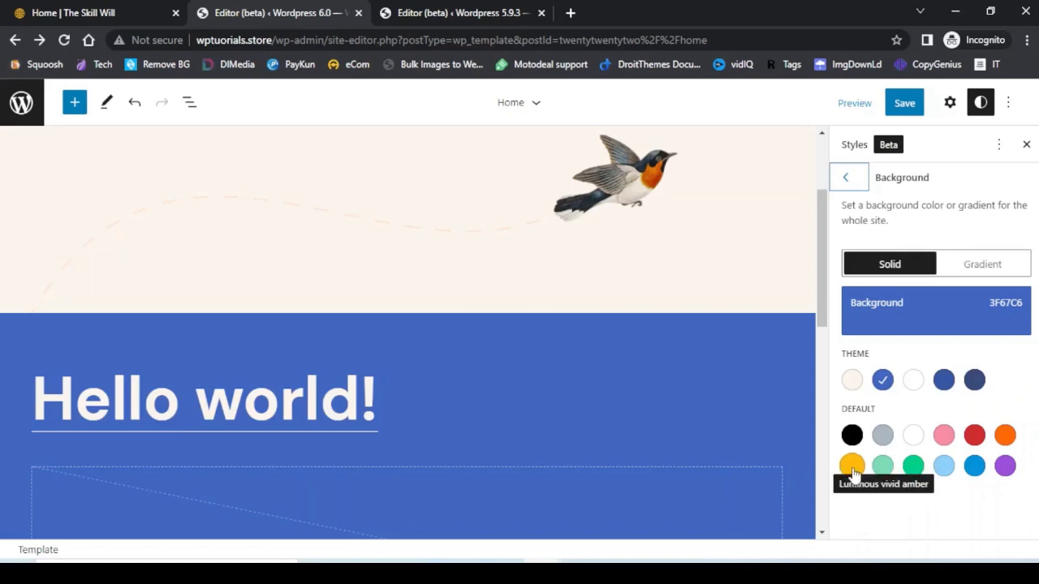
{"action": "left_click", "coordinate": [974, 465]}
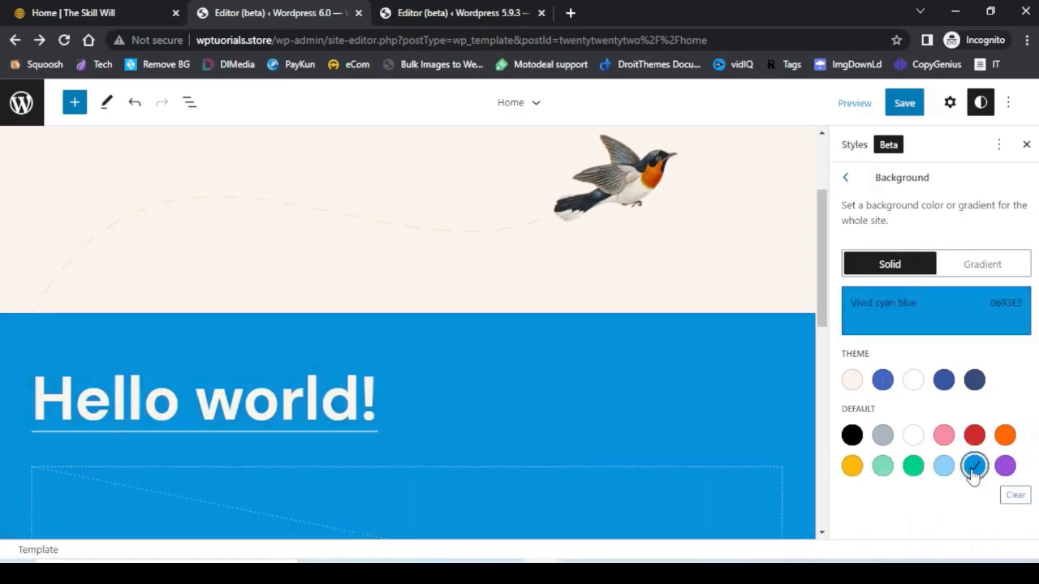
{"action": "left_click", "coordinate": [852, 466]}
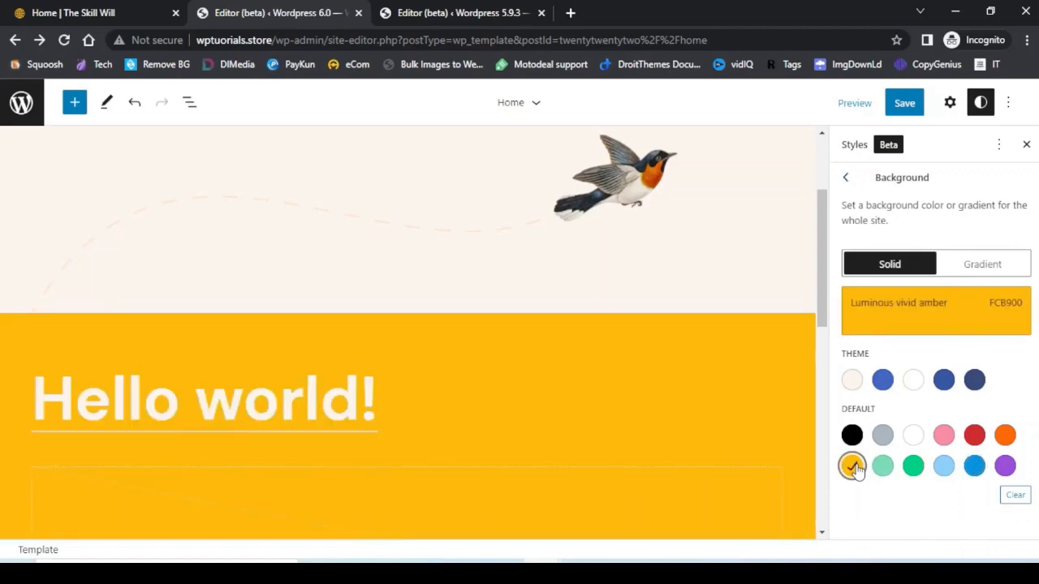
{"action": "left_click", "coordinate": [846, 179]}
{"action": "left_click", "coordinate": [846, 182]}
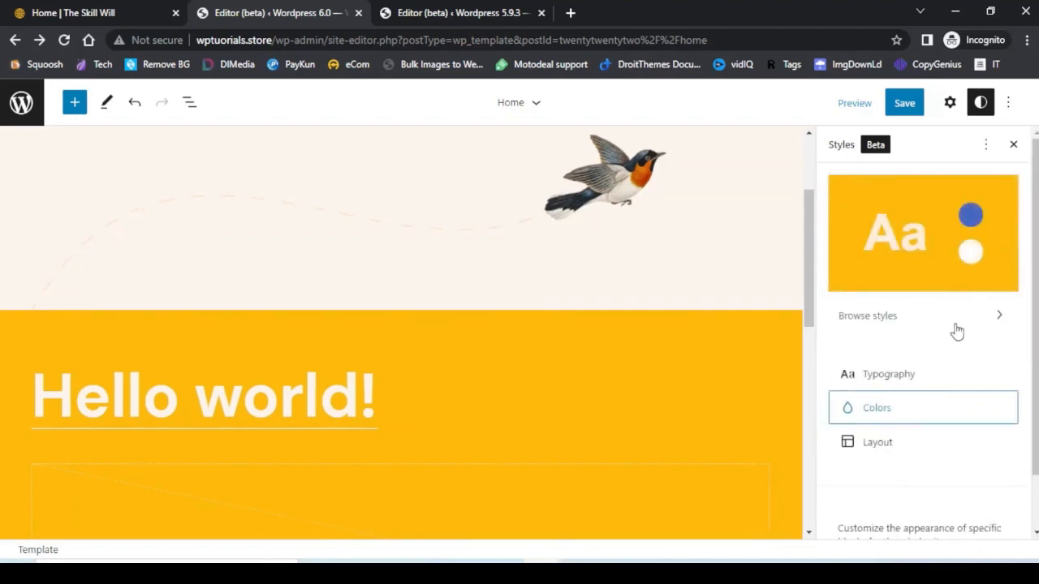
{"action": "left_click", "coordinate": [1014, 146]}
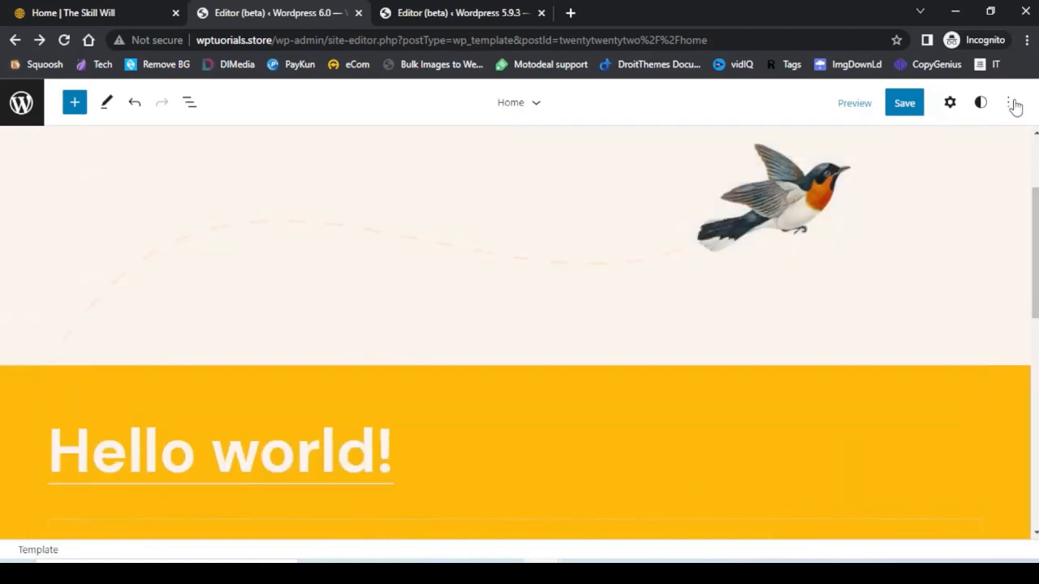
Step: View the site editor's additional options on the WordPress 6.0 site
{"action": "left_click", "coordinate": [1007, 103]}
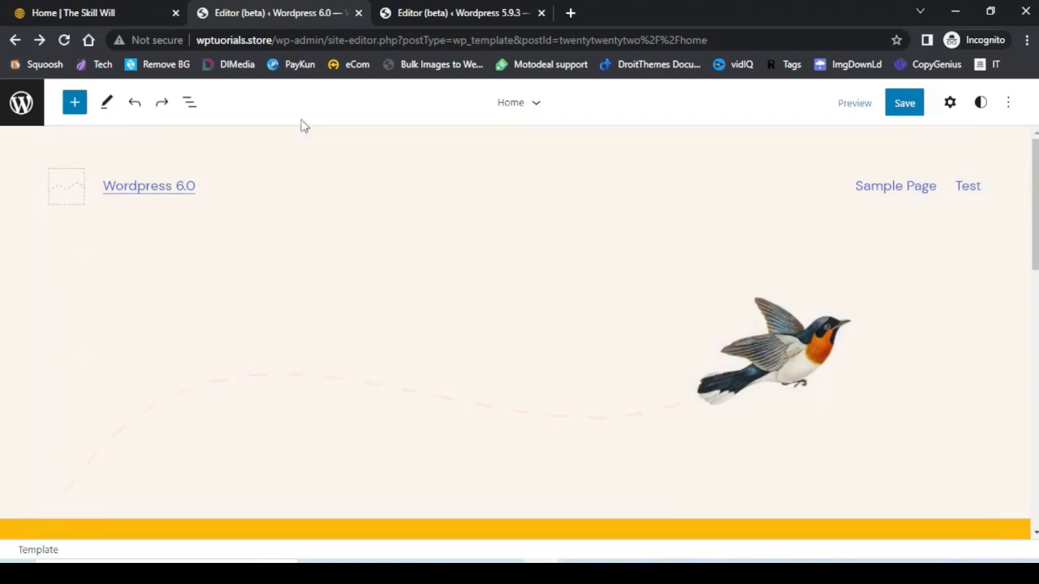
Step: Browse the Featured block patterns, insert the Simple call to action pattern into the 6.0 site's home template, and review it below the footer
{"action": "left_click", "coordinate": [75, 102]}
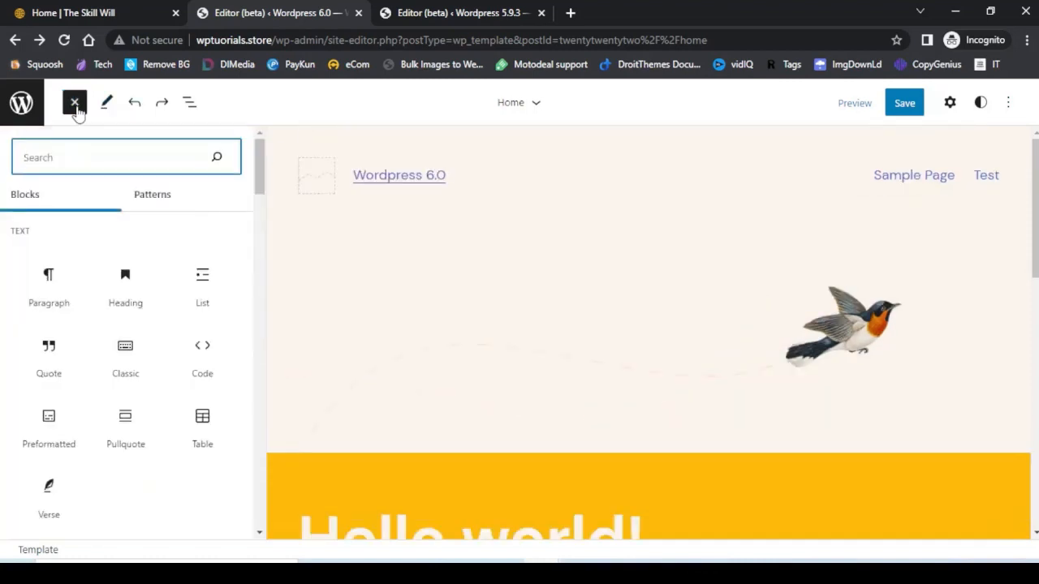
{"action": "left_click", "coordinate": [158, 205]}
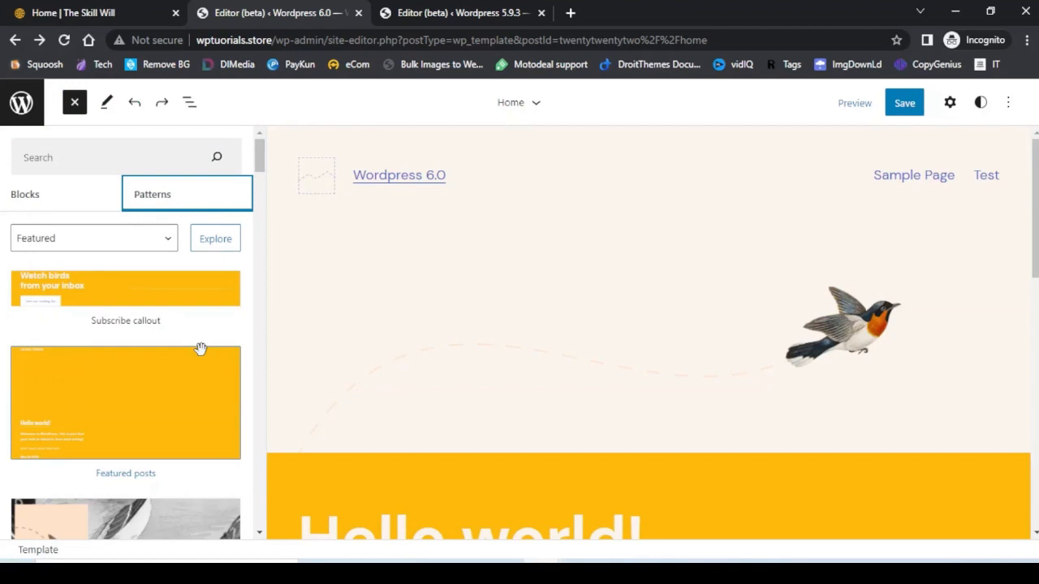
{"action": "scroll", "coordinate": [201, 349], "scroll_direction": "down", "scroll_amount": 2}
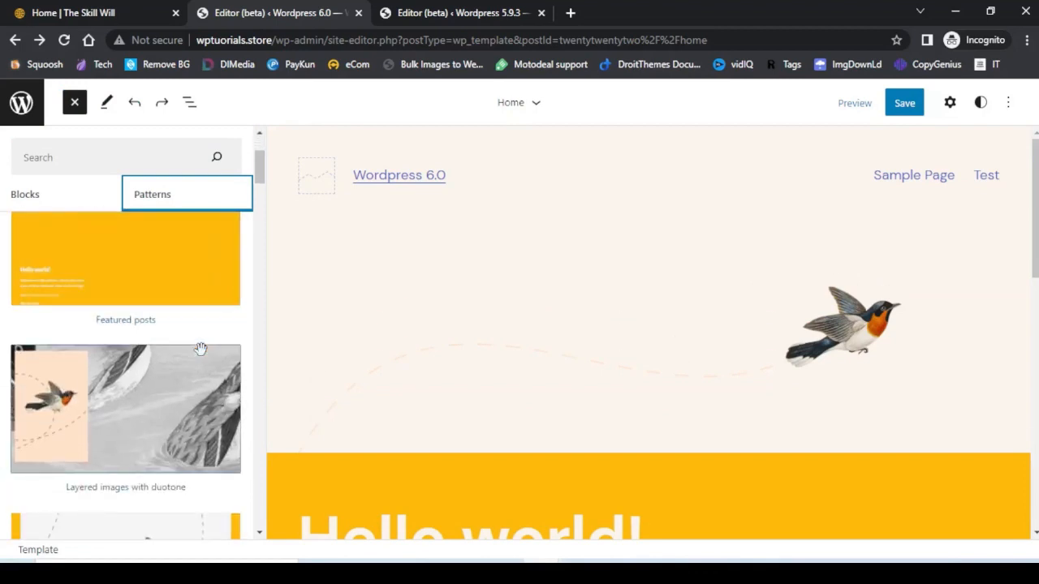
{"action": "scroll", "coordinate": [200, 349], "scroll_direction": "down", "scroll_amount": 4}
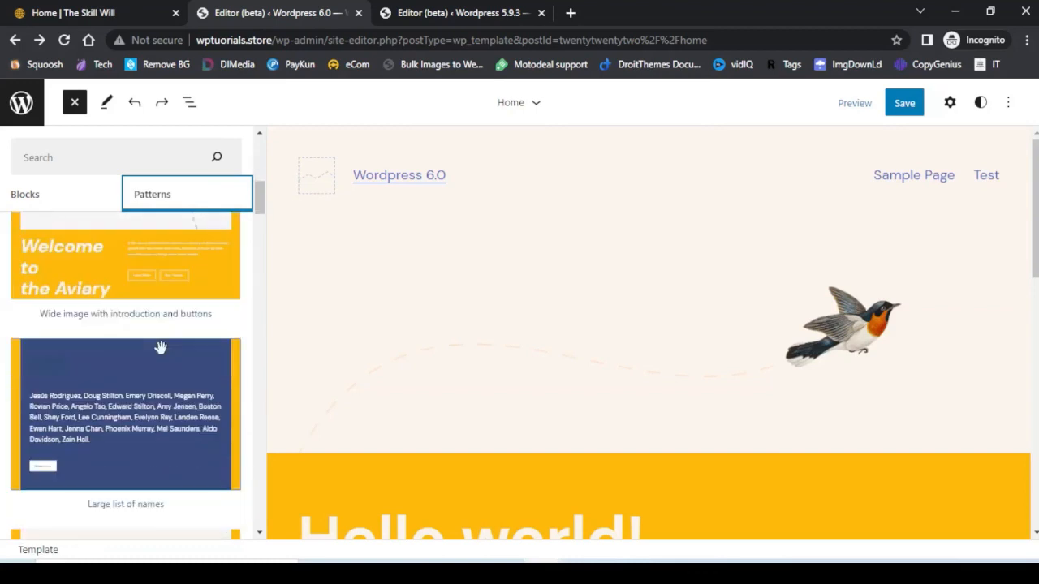
{"action": "scroll", "coordinate": [159, 347], "scroll_direction": "down", "scroll_amount": 2}
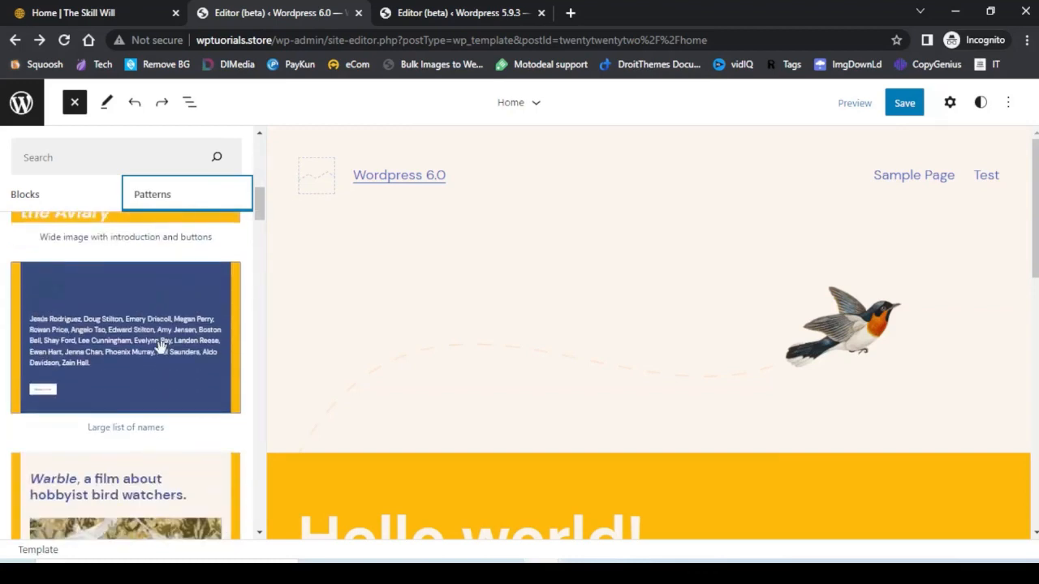
{"action": "scroll", "coordinate": [160, 348], "scroll_direction": "down", "scroll_amount": 2}
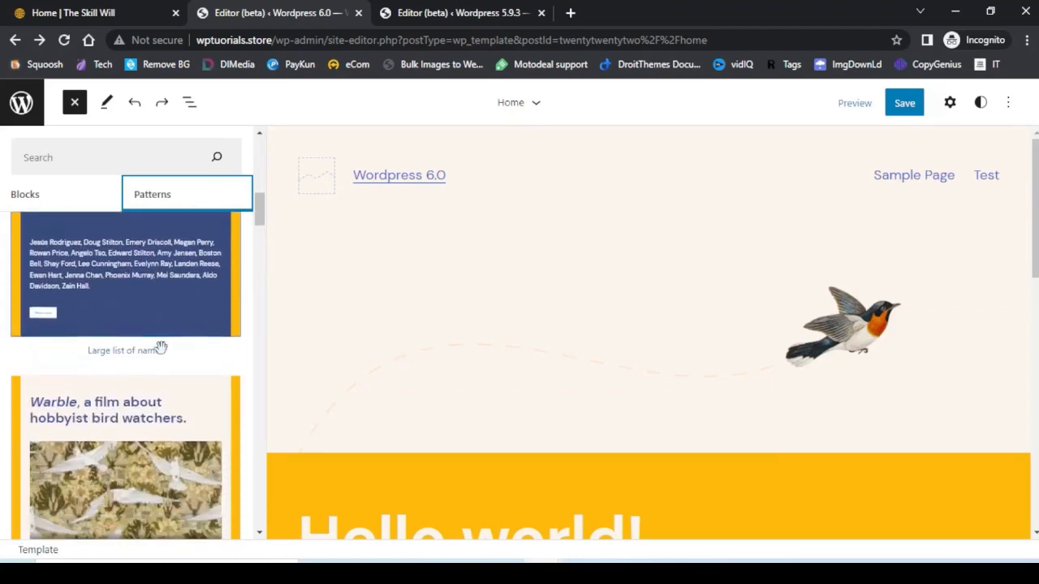
{"action": "scroll", "coordinate": [159, 347], "scroll_direction": "down", "scroll_amount": 2}
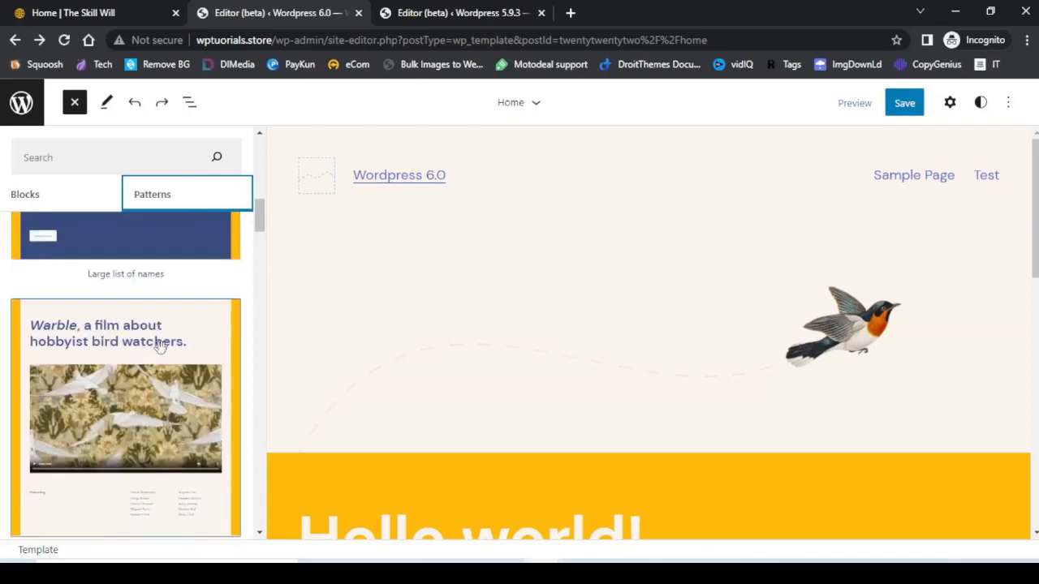
{"action": "scroll", "coordinate": [160, 347], "scroll_direction": "down", "scroll_amount": 2}
{"action": "scroll", "coordinate": [159, 347], "scroll_direction": "down", "scroll_amount": 2}
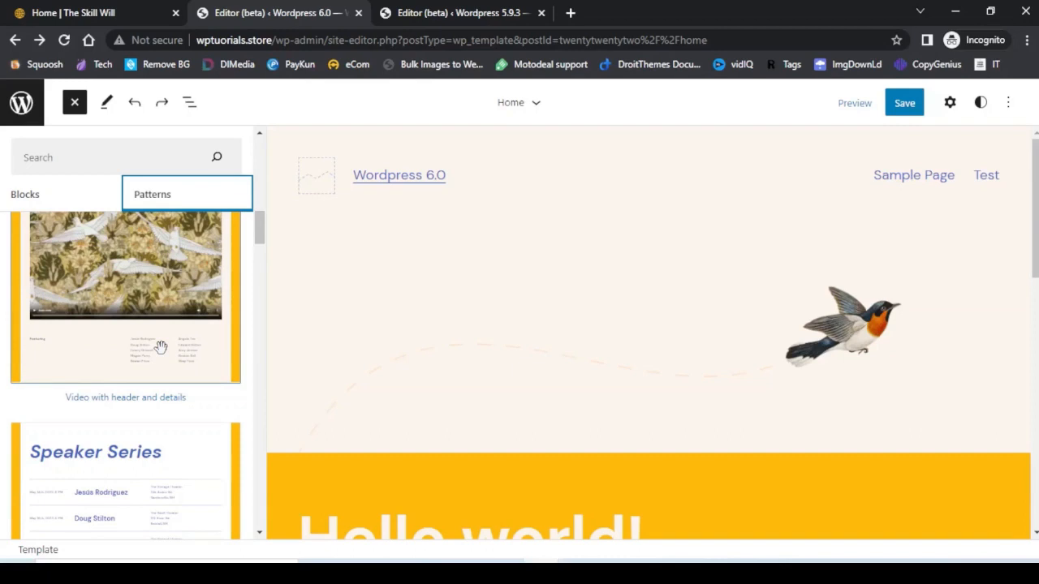
{"action": "scroll", "coordinate": [160, 347], "scroll_direction": "up", "scroll_amount": 1}
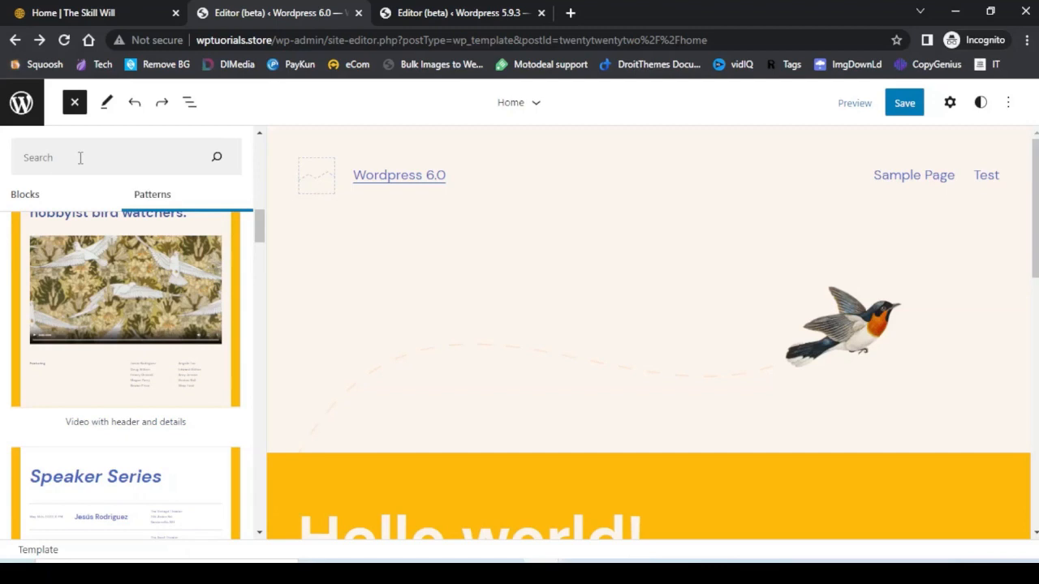
{"action": "scroll", "coordinate": [186, 319], "scroll_direction": "down", "scroll_amount": 10}
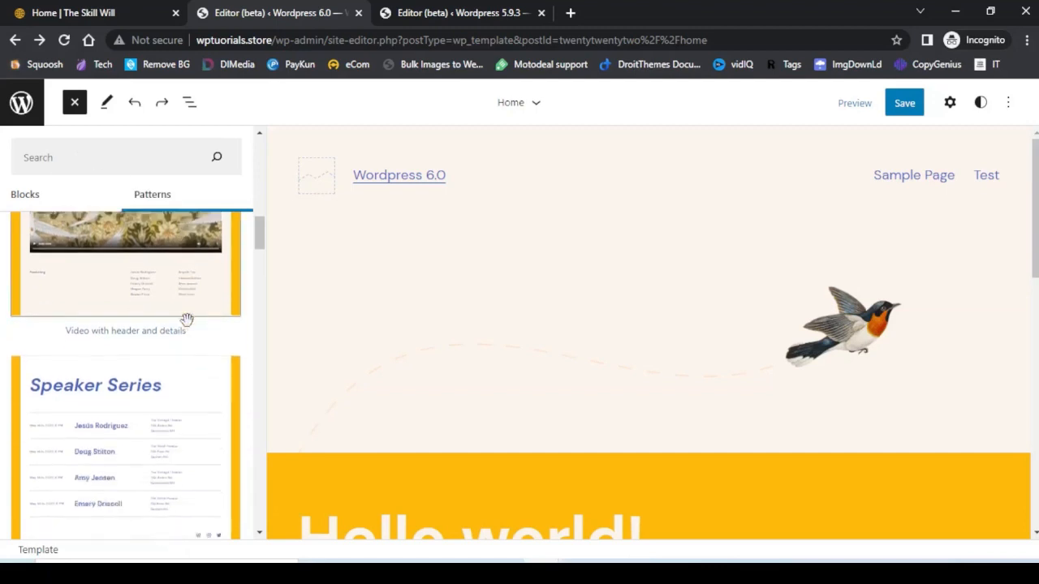
{"action": "scroll", "coordinate": [186, 319], "scroll_direction": "down", "scroll_amount": 4}
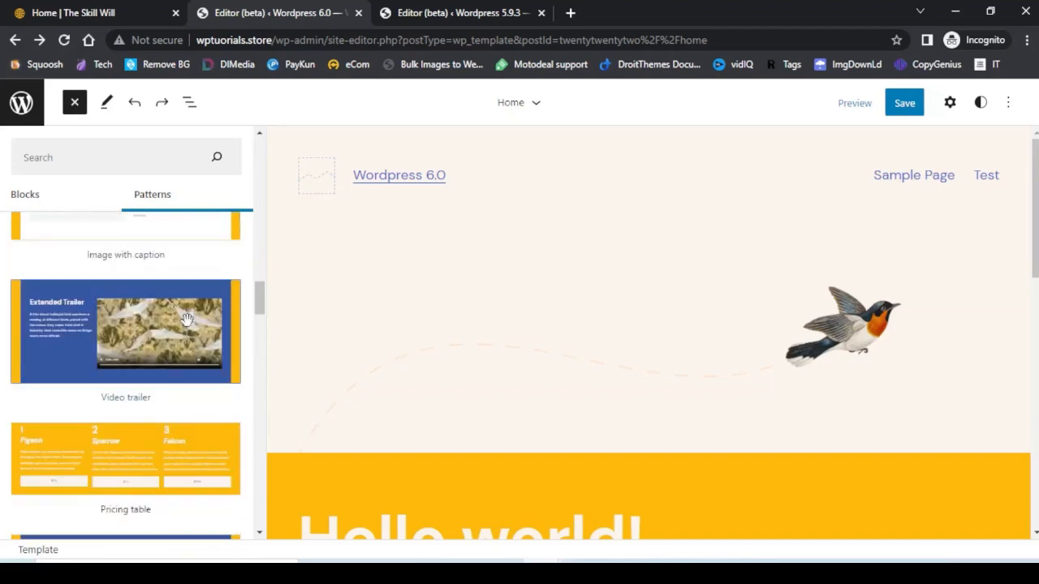
{"action": "scroll", "coordinate": [186, 319], "scroll_direction": "down", "scroll_amount": 6}
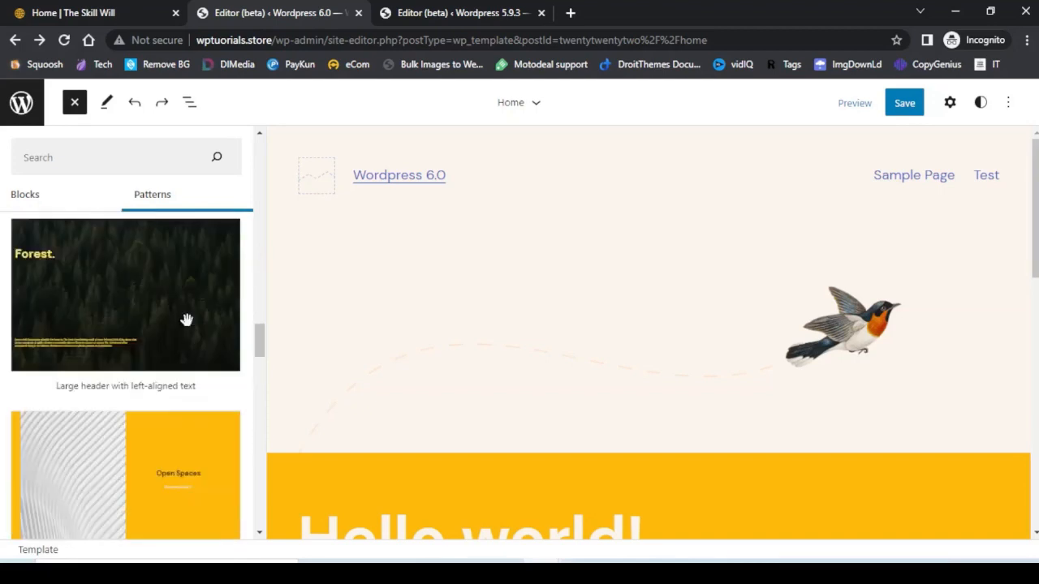
{"action": "scroll", "coordinate": [185, 319], "scroll_direction": "down", "scroll_amount": 8}
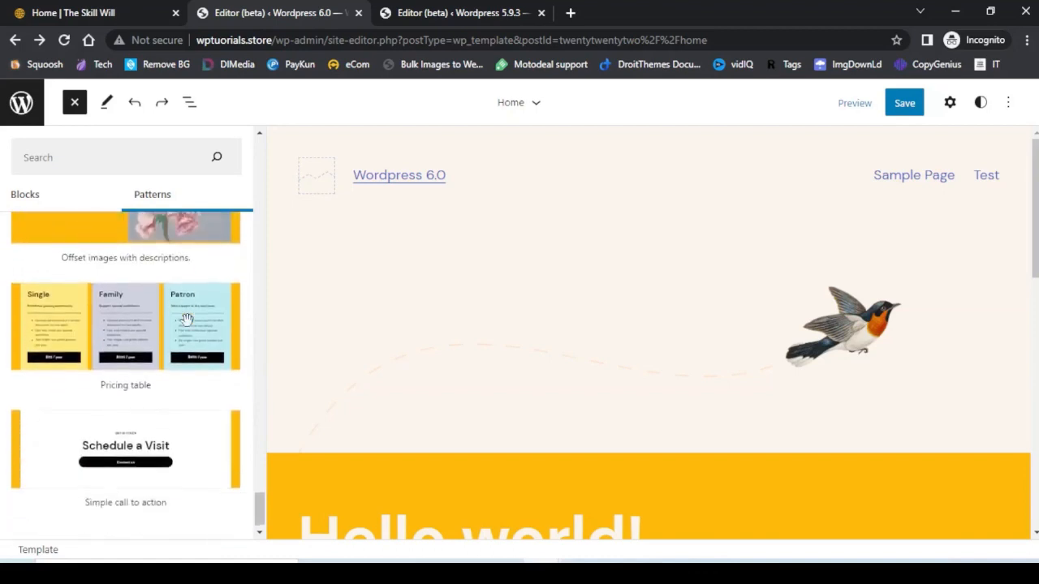
{"action": "left_click", "coordinate": [132, 450]}
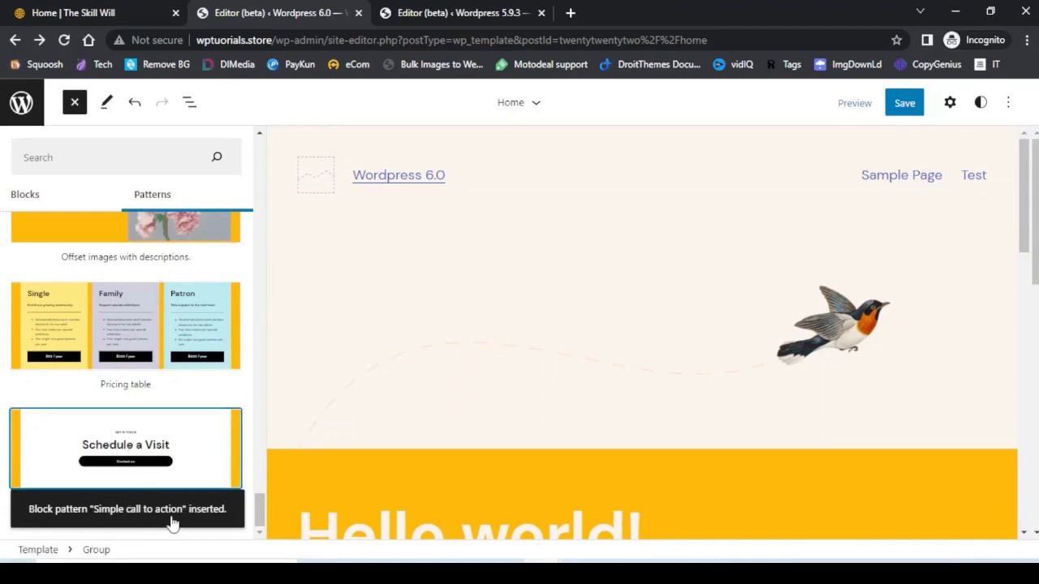
{"action": "scroll", "coordinate": [706, 367], "scroll_direction": "down", "scroll_amount": 10}
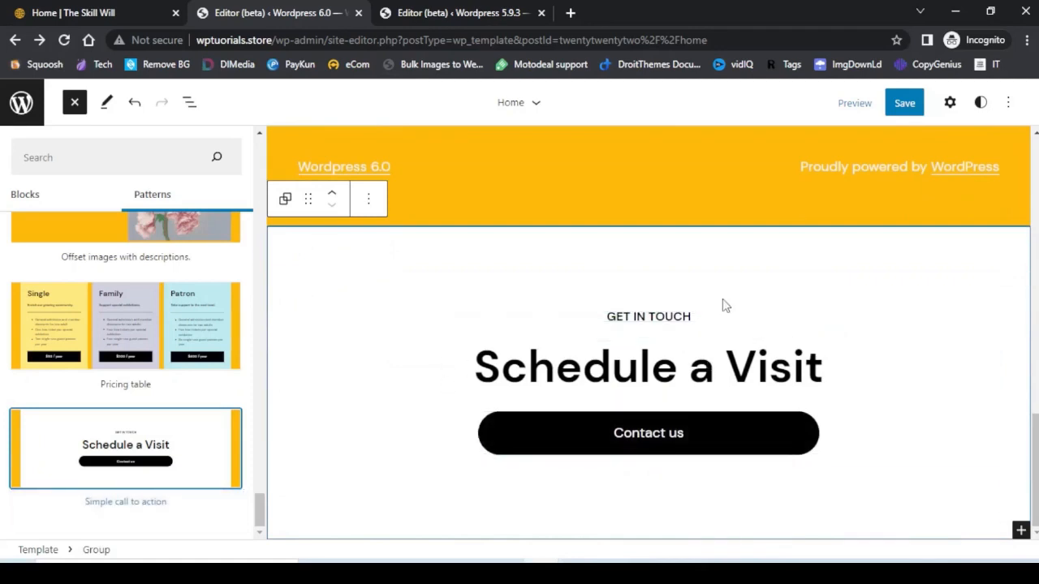
{"action": "mouse_move", "coordinate": [722, 301]}
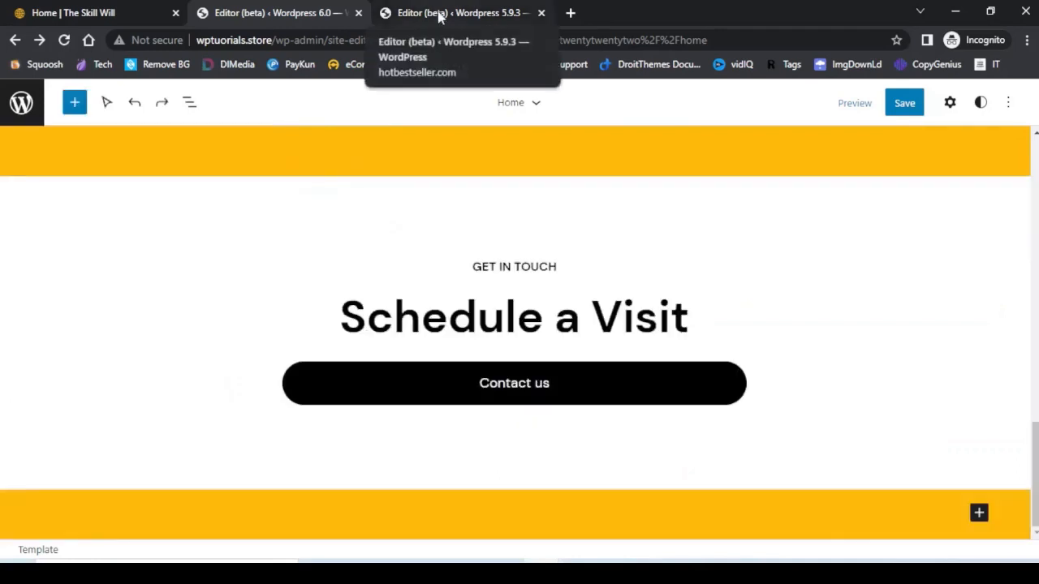
Step: Check the 5.9.3 site's editor for comparison, and add an Avatar block below the Contact us button on the 6.0 site
{"action": "left_click", "coordinate": [438, 16]}
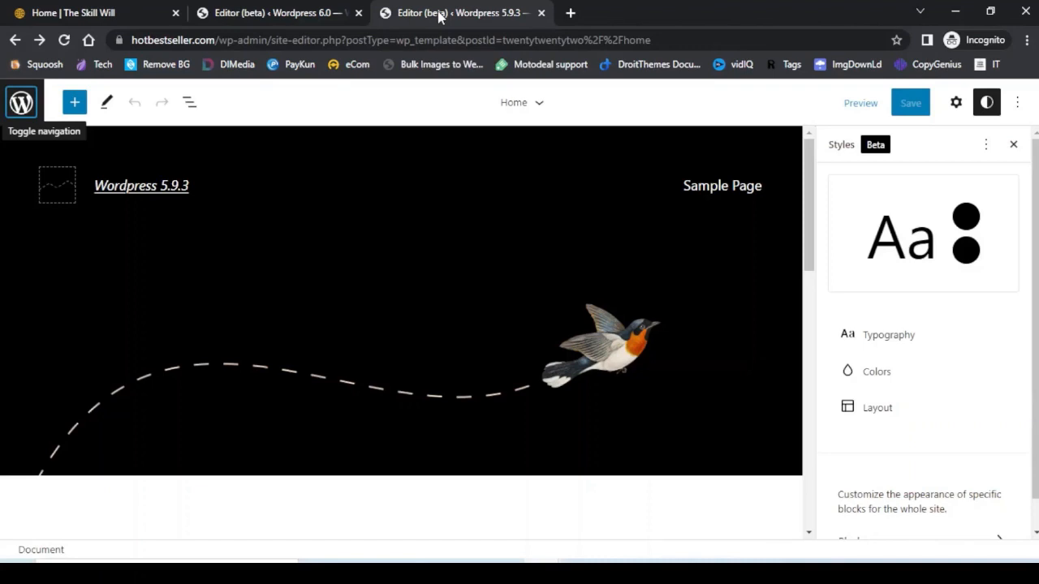
{"action": "left_click", "coordinate": [256, 16]}
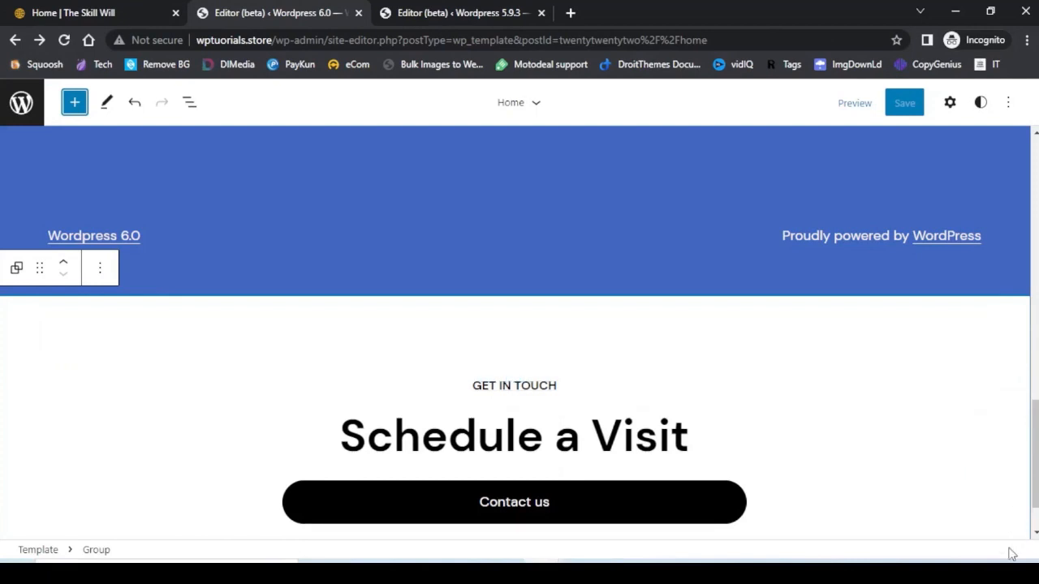
{"action": "scroll", "coordinate": [1020, 528], "scroll_direction": "down", "scroll_amount": 1}
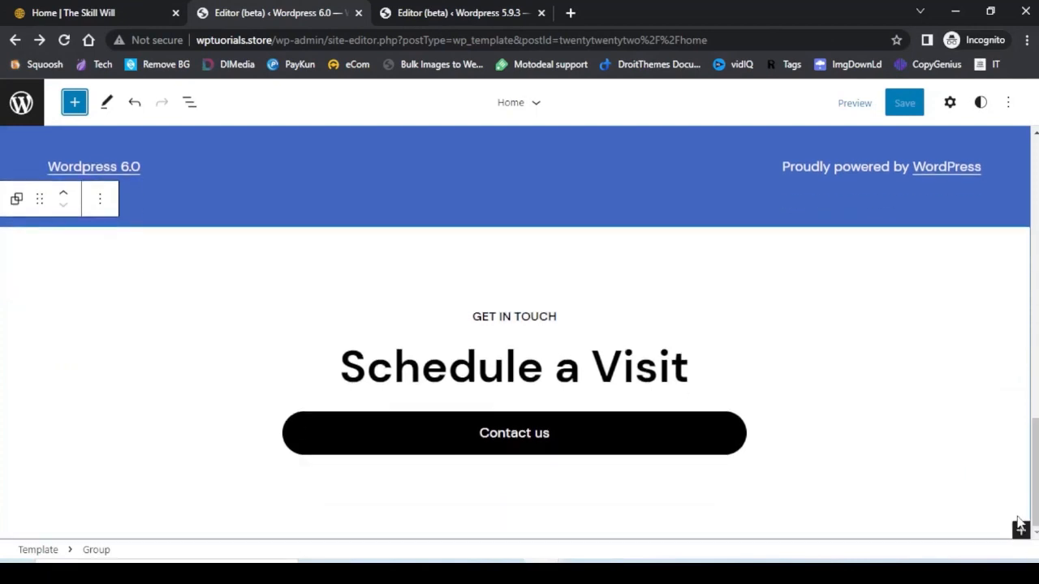
{"action": "left_click", "coordinate": [1020, 532]}
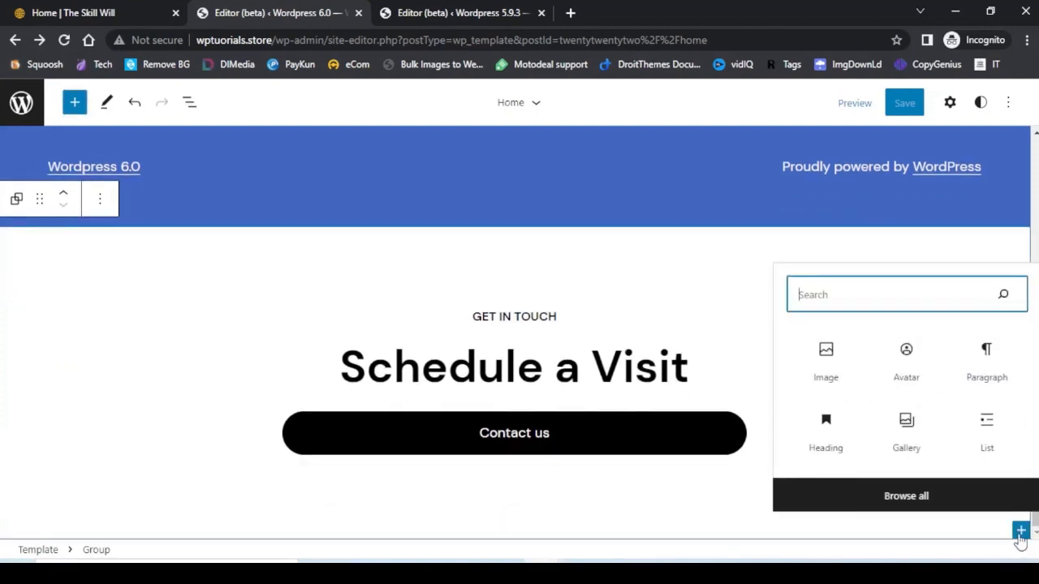
{"action": "left_click", "coordinate": [907, 357]}
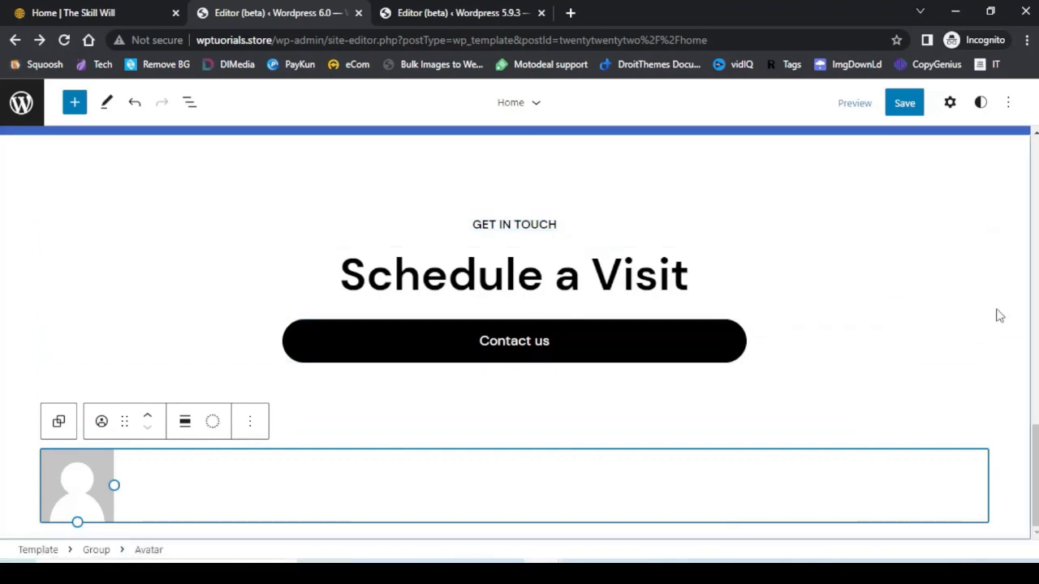
Step: Set the Avatar block's border radius to 90 px and close the block settings
{"action": "left_click", "coordinate": [952, 107]}
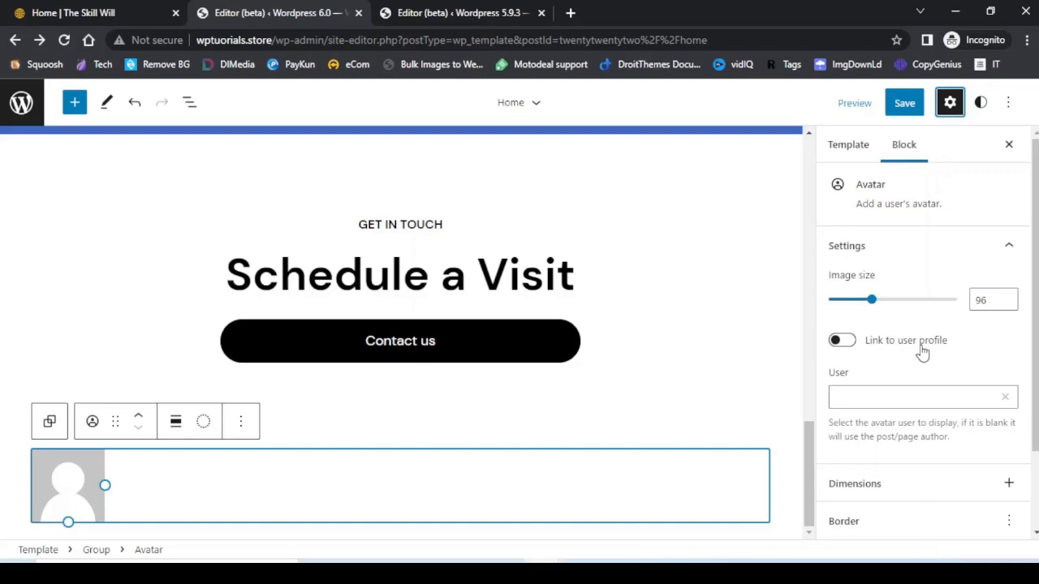
{"action": "scroll", "coordinate": [917, 357], "scroll_direction": "down", "scroll_amount": 1}
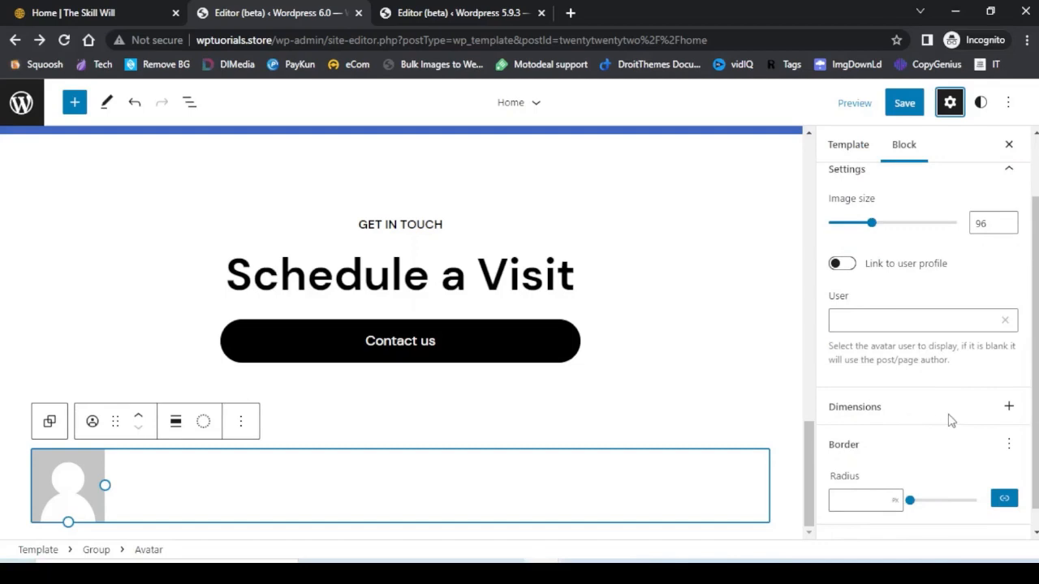
{"action": "left_click", "coordinate": [854, 502]}
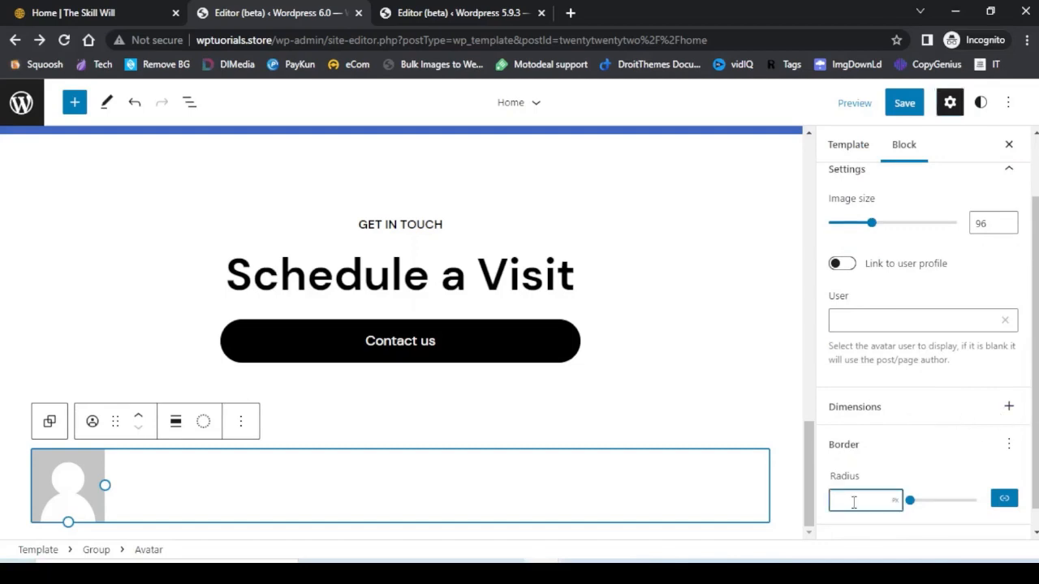
{"action": "type", "text": "90"}
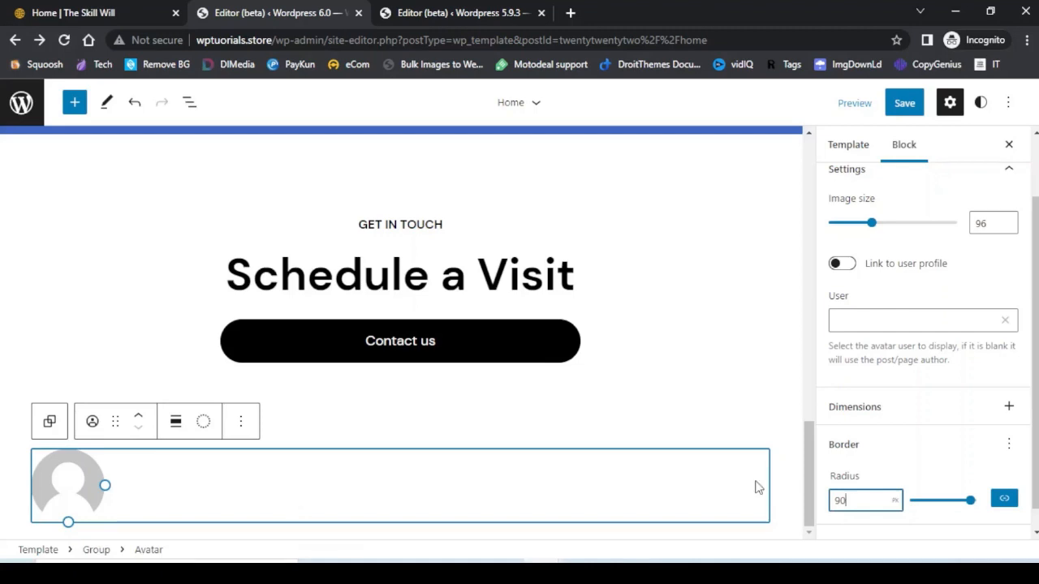
{"action": "left_click", "coordinate": [1009, 145]}
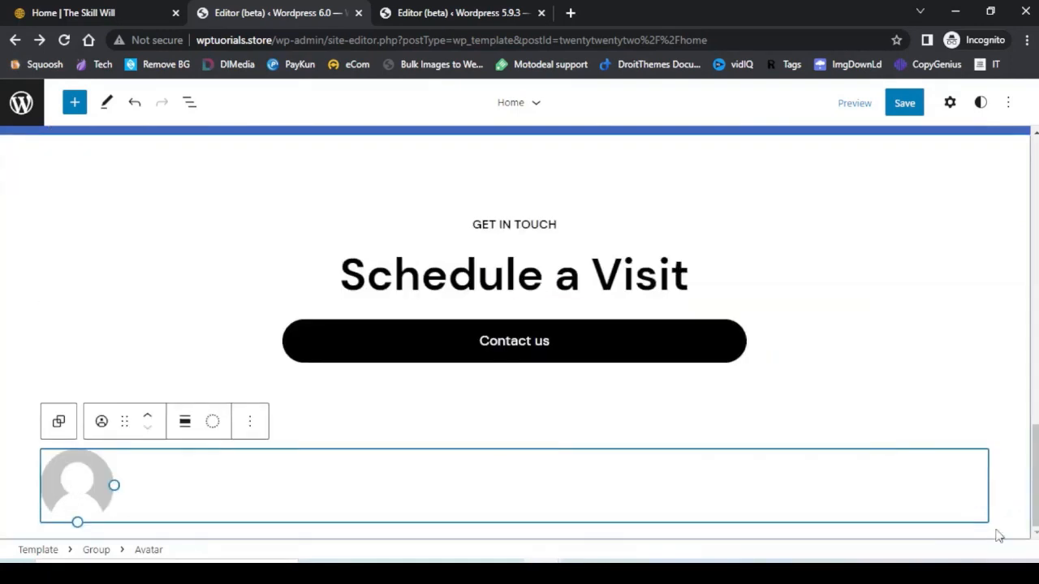
Step: Search the blocks for "comment" and insert a Post Comments Form block below the avatar
{"action": "left_click", "coordinate": [75, 104]}
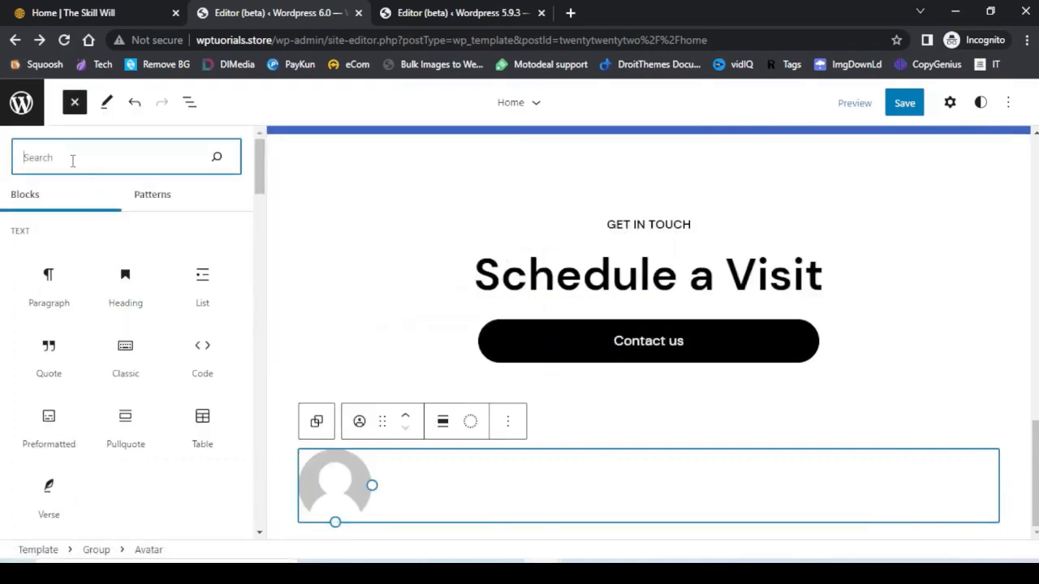
{"action": "type", "text": "comm"}
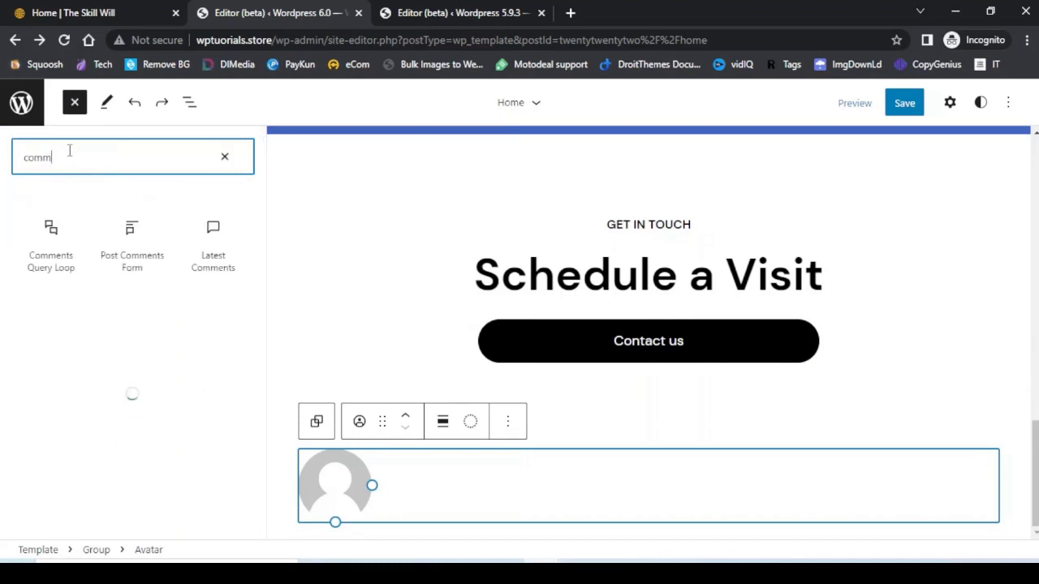
{"action": "type", "text": "ent"}
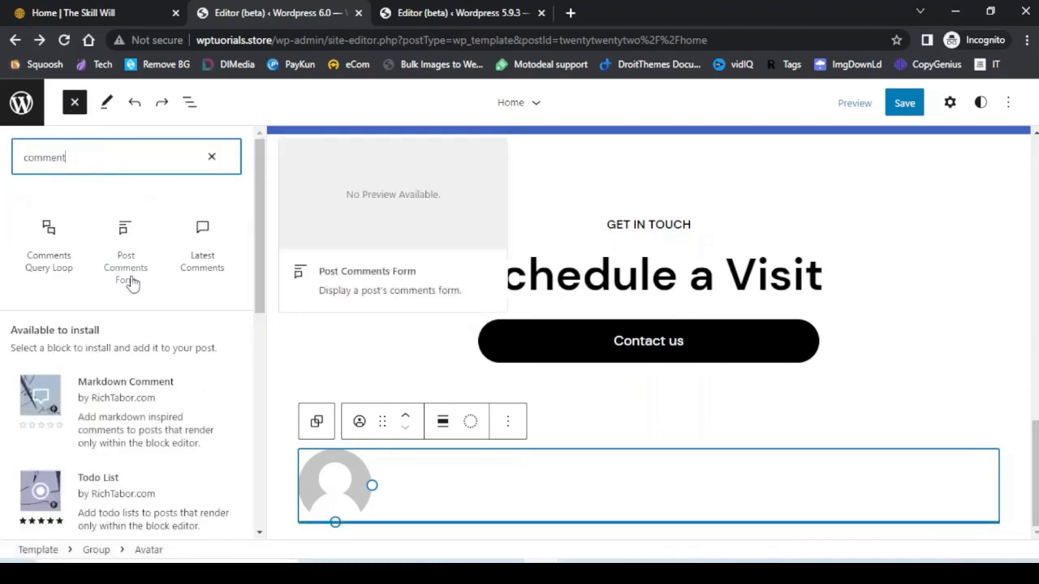
{"action": "left_click", "coordinate": [135, 275]}
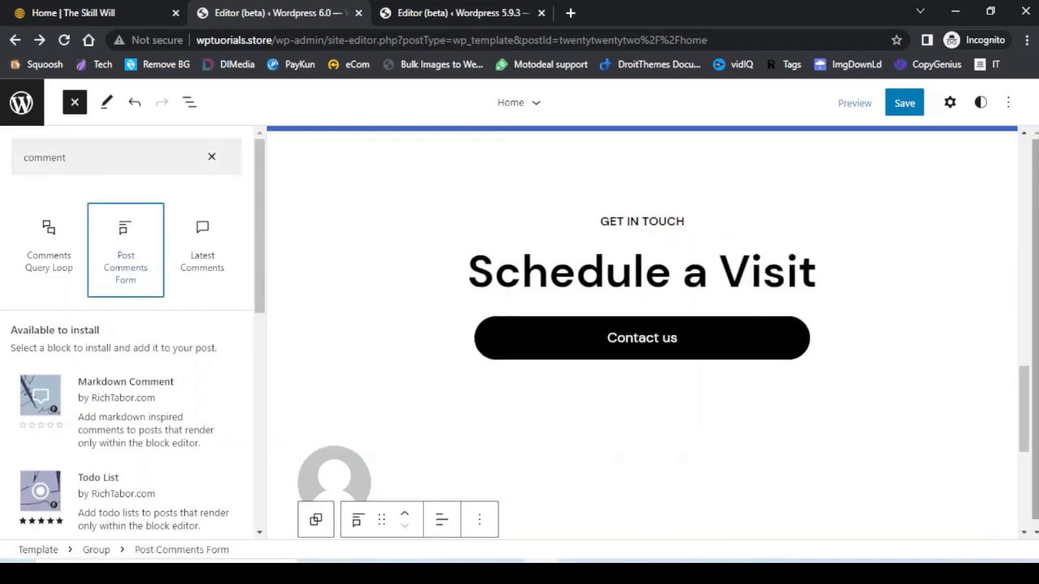
{"action": "left_click_drag", "start_coordinate": [1035, 302], "coordinate": [1035, 367]}
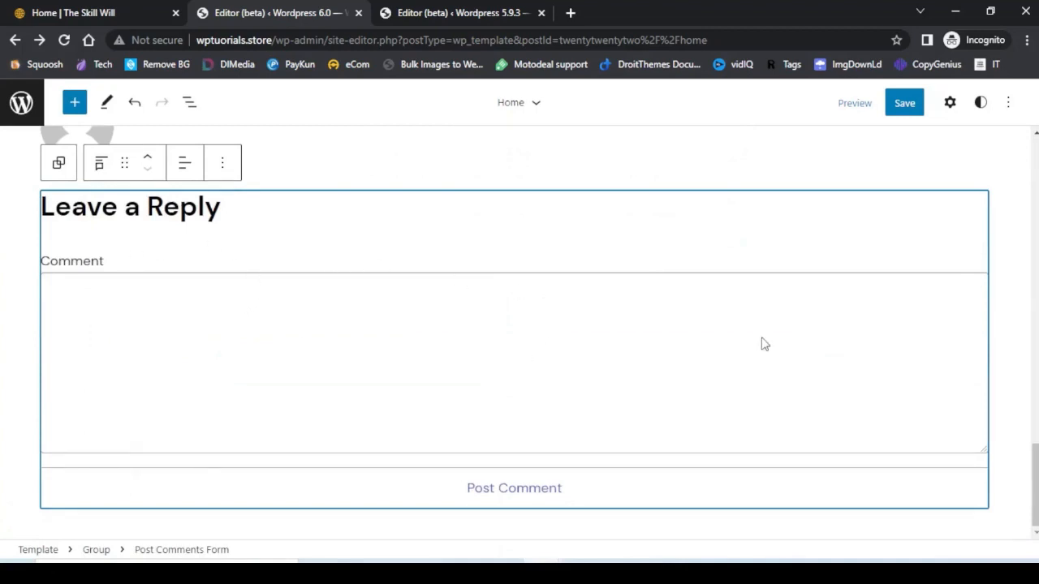
Step: View the Post Comments Form block's settings, including its Advanced options, and close them
{"action": "left_click", "coordinate": [949, 103]}
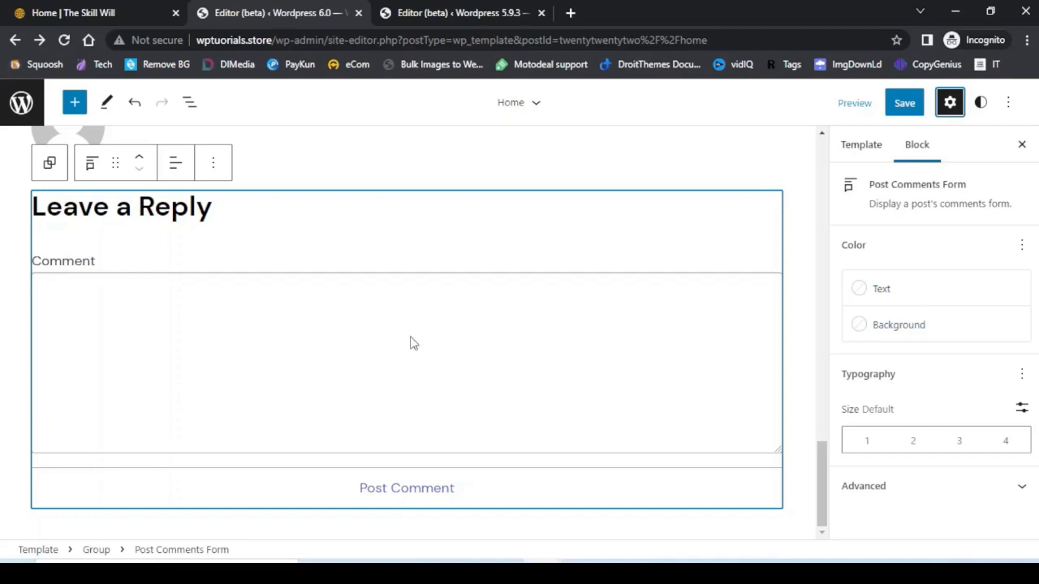
{"action": "left_click", "coordinate": [1022, 491]}
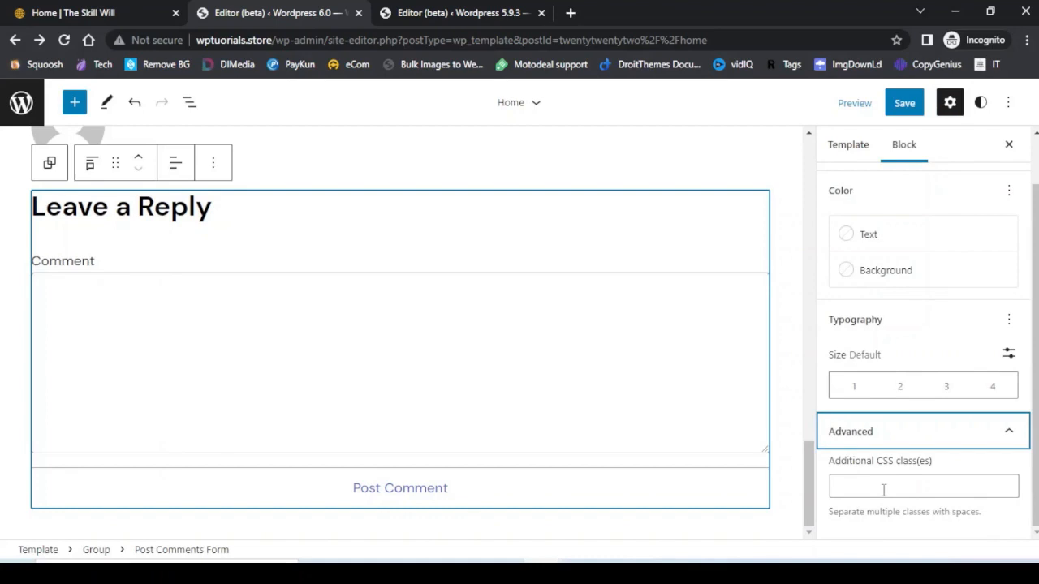
{"action": "left_click", "coordinate": [1009, 146]}
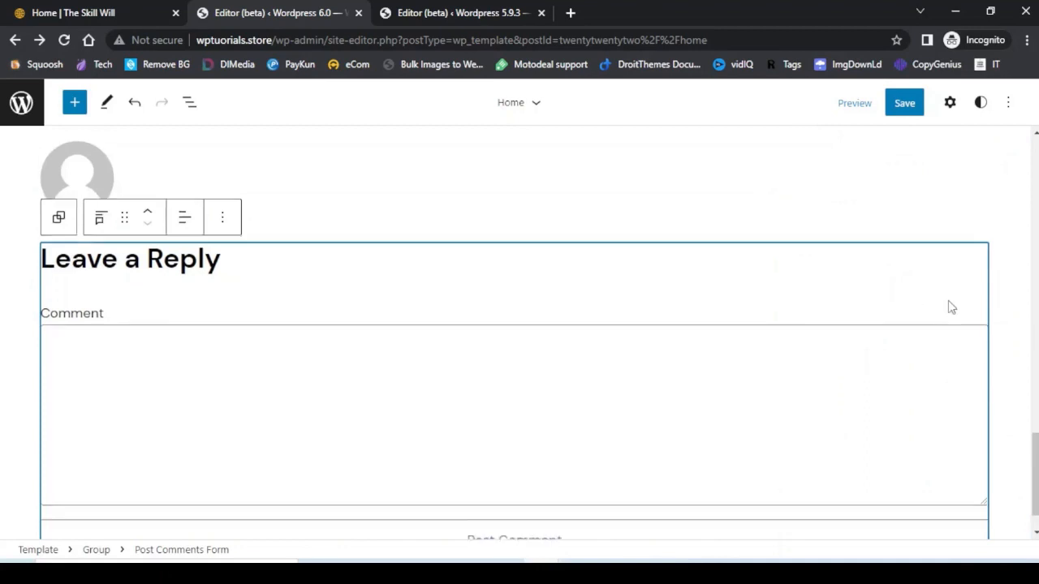
Step: Search the blocks for "comm" and insert a Comments Query Loop block below the Post Comments Form
{"action": "left_click", "coordinate": [74, 101]}
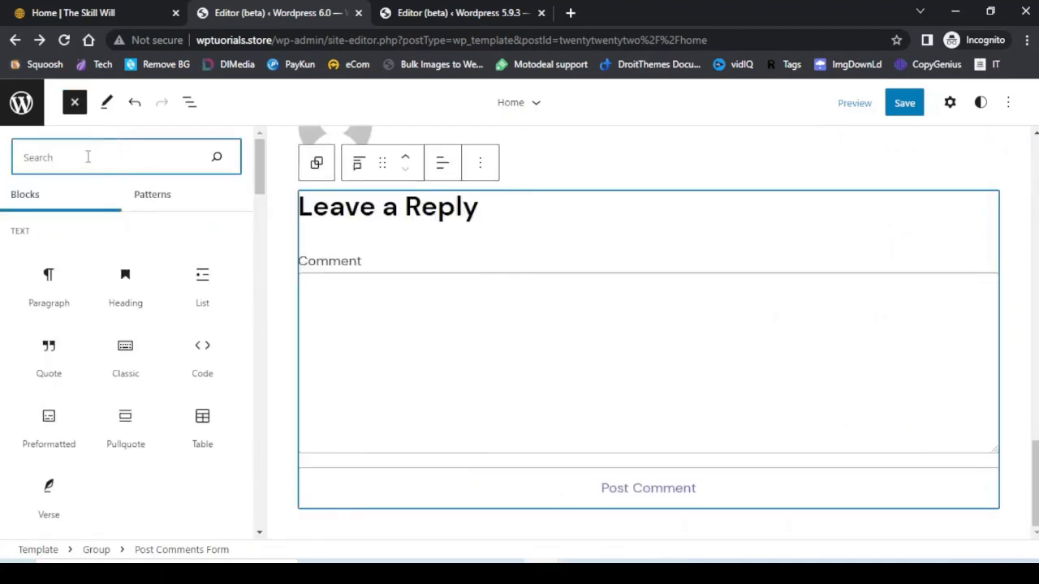
{"action": "type", "text": "comm"}
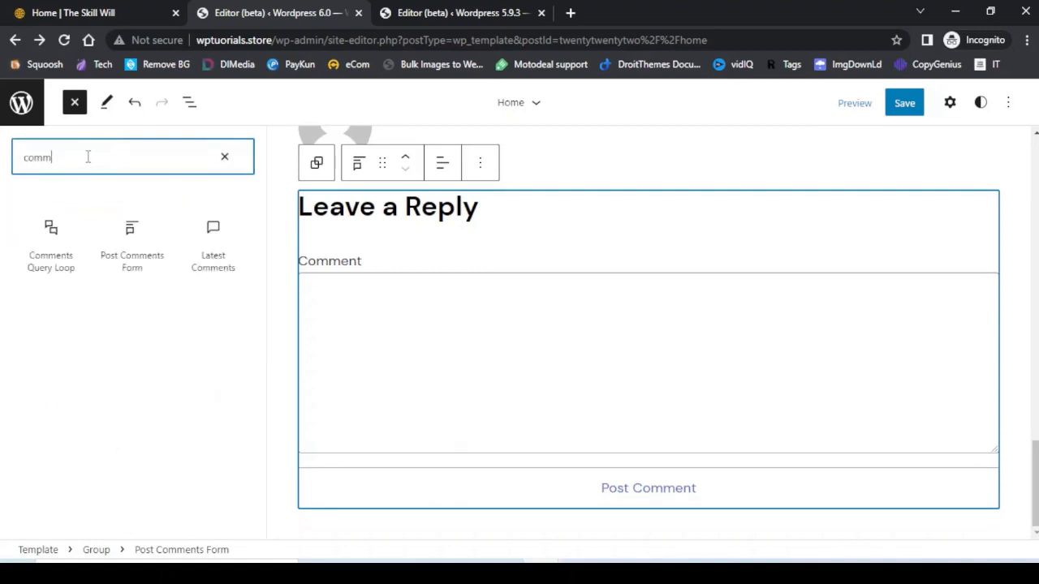
{"action": "left_click", "coordinate": [47, 266]}
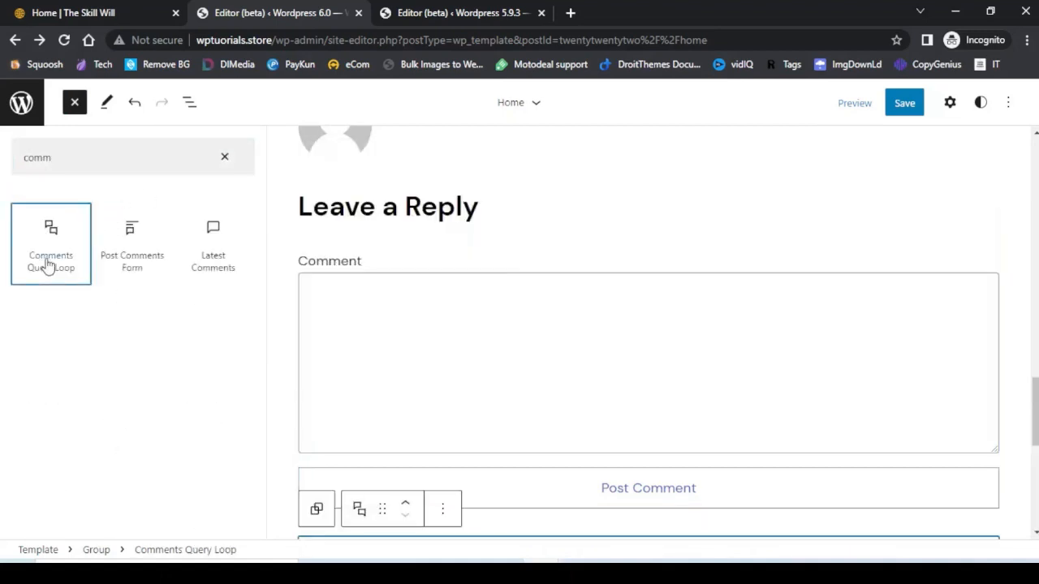
{"action": "scroll", "coordinate": [905, 345], "scroll_direction": "down", "scroll_amount": 5}
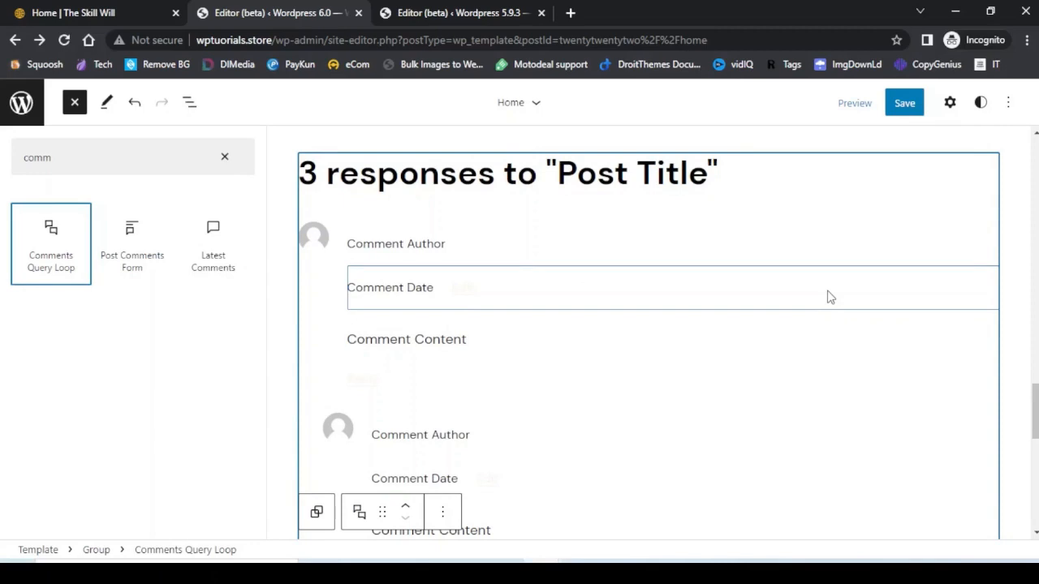
Step: View the Comments Query Loop block's settings and its comment layout, and close the settings
{"action": "left_click", "coordinate": [950, 106]}
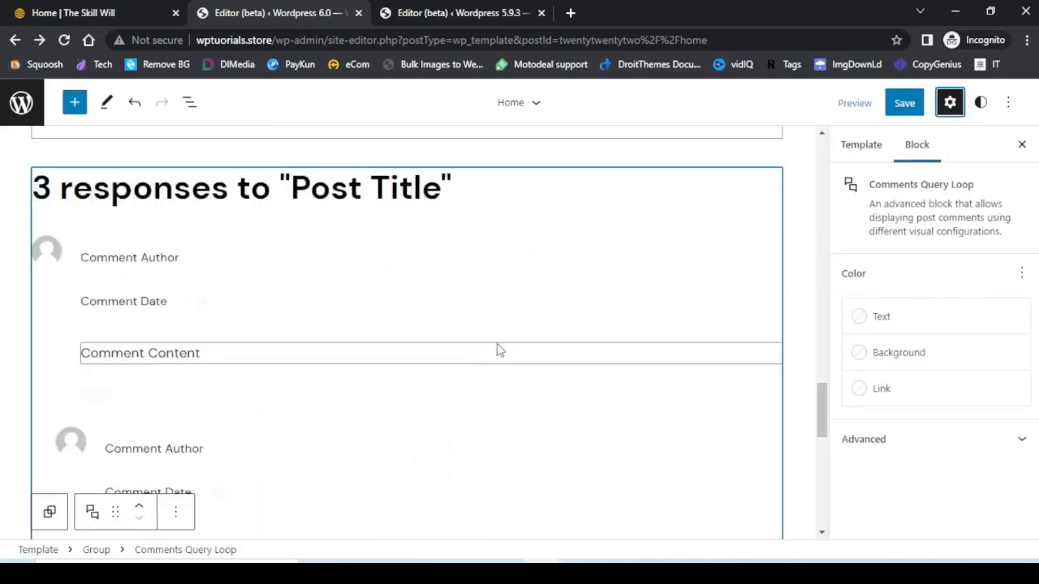
{"action": "scroll", "coordinate": [496, 348], "scroll_direction": "down", "scroll_amount": 1}
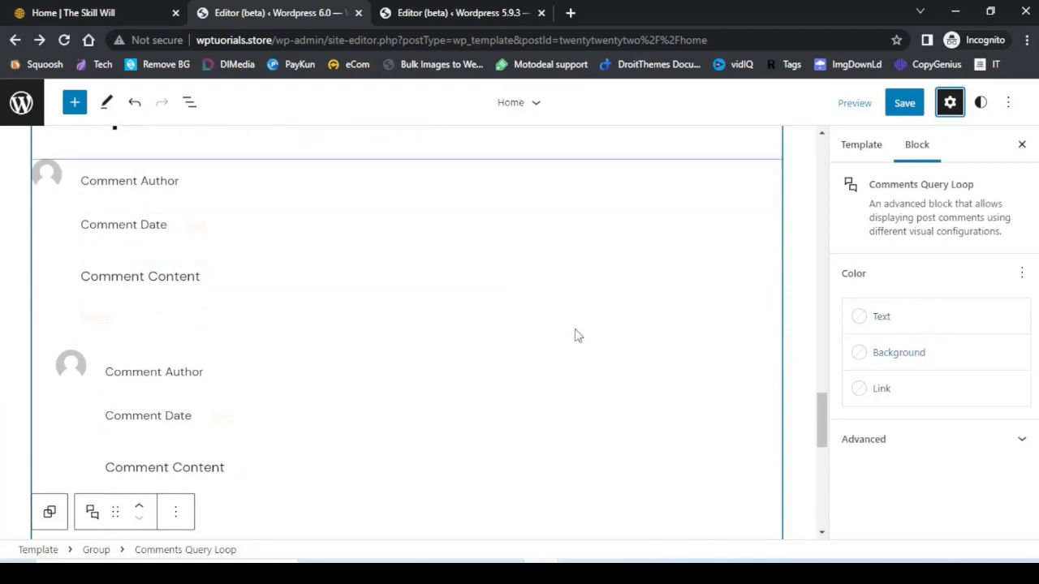
{"action": "scroll", "coordinate": [576, 333], "scroll_direction": "up", "scroll_amount": 1}
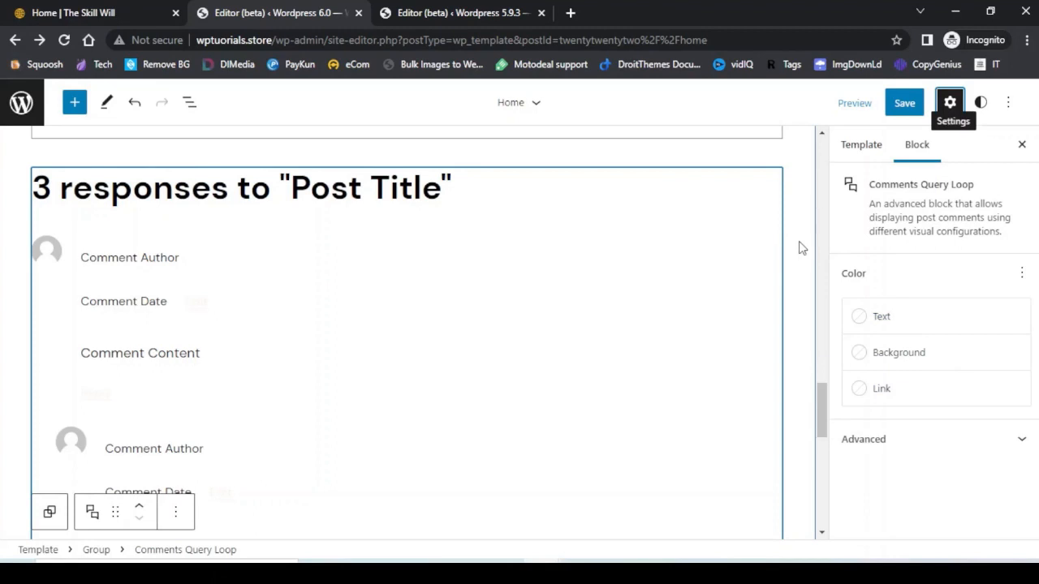
{"action": "left_click", "coordinate": [1022, 145]}
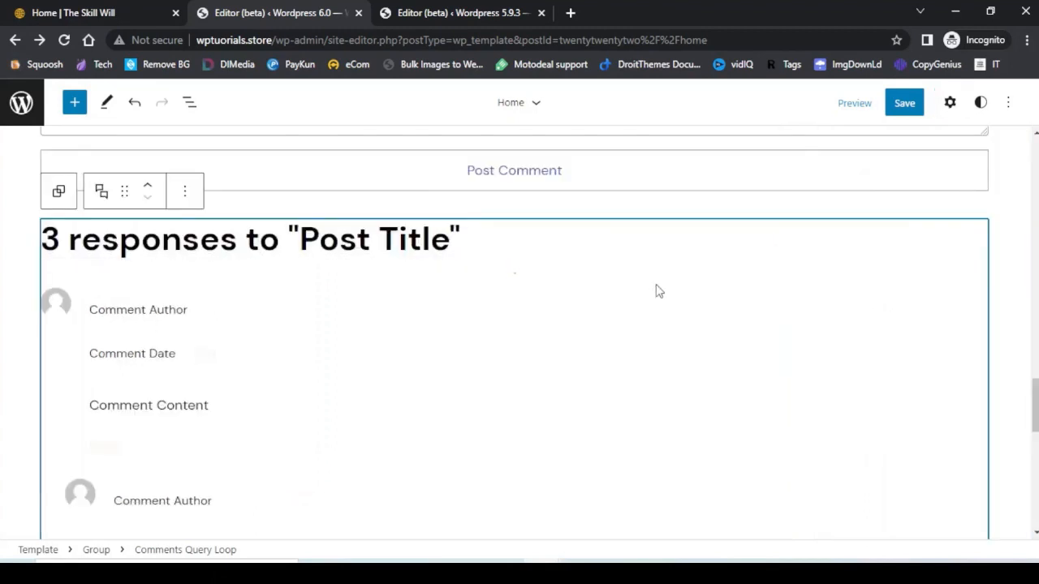
{"action": "mouse_move", "coordinate": [659, 291]}
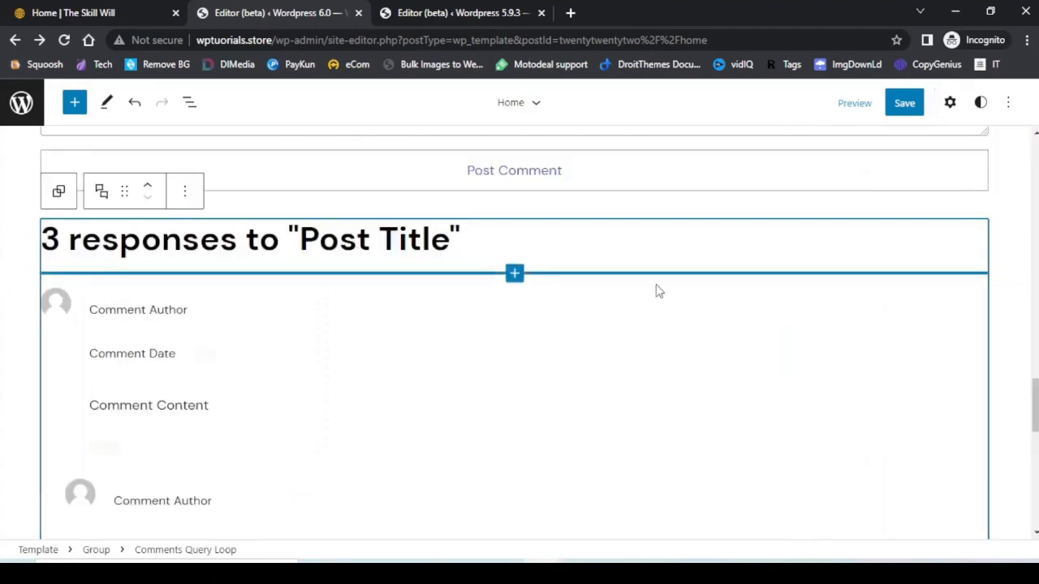
Step: Search the blocks for "read more" and insert a Read More block below the Comments Query Loop
{"action": "left_click", "coordinate": [74, 102]}
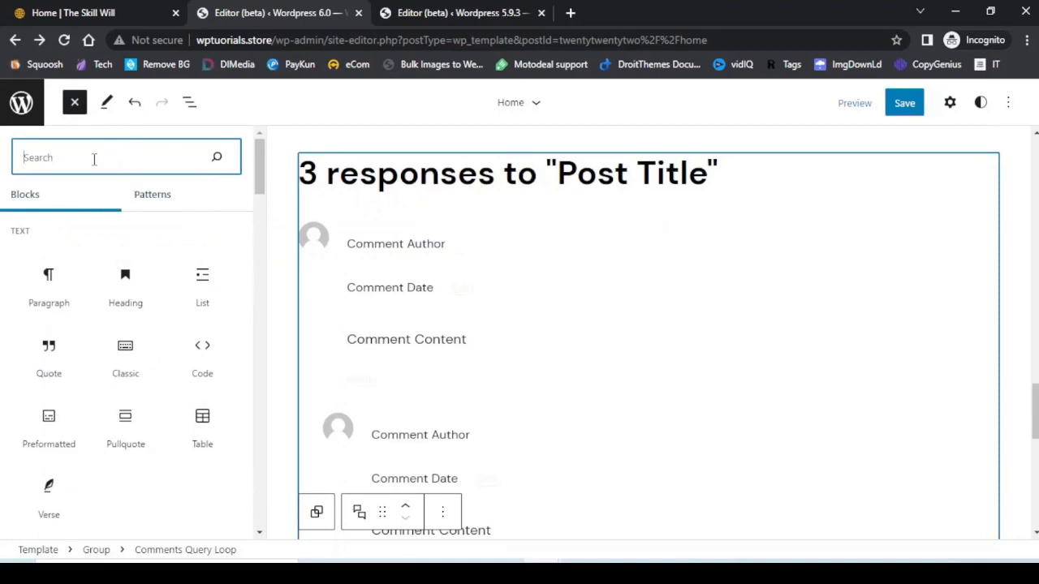
{"action": "type", "text": "read mo"}
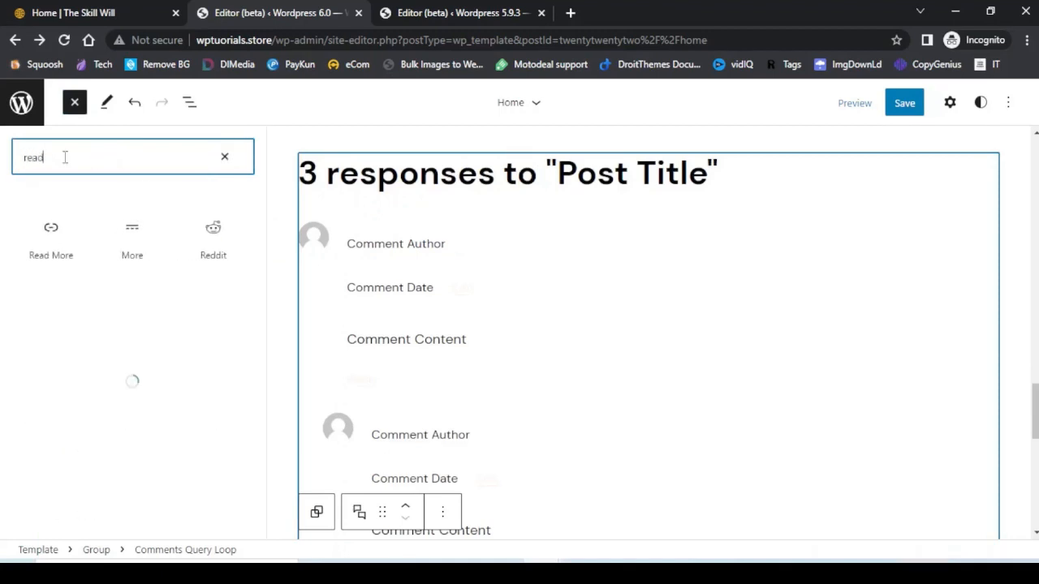
{"action": "type", "text": "re"}
{"action": "left_click", "coordinate": [49, 233]}
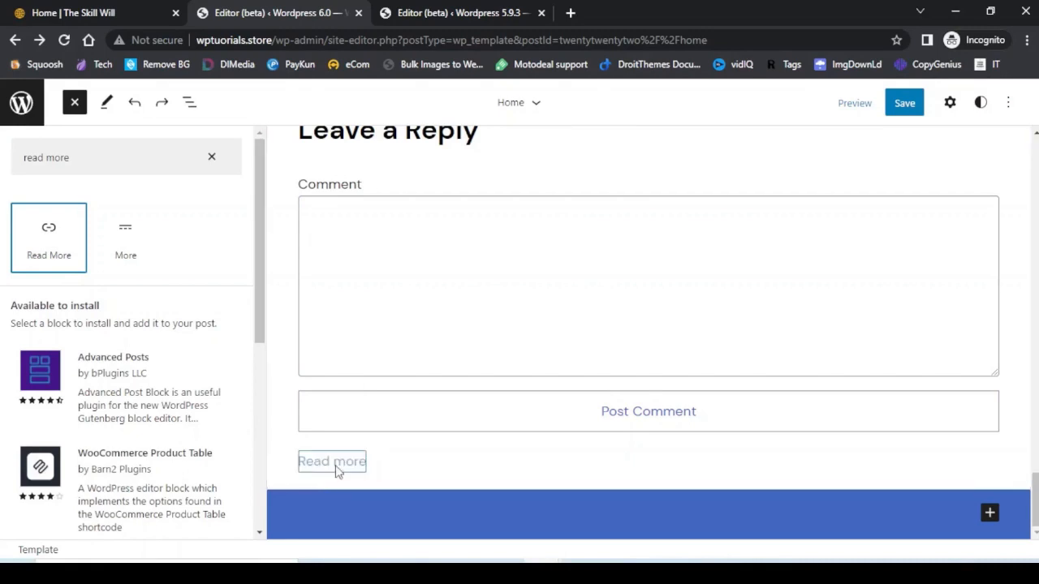
Step: Select the Read More block and view its link, color, typography and remaining settings
{"action": "left_click", "coordinate": [337, 472]}
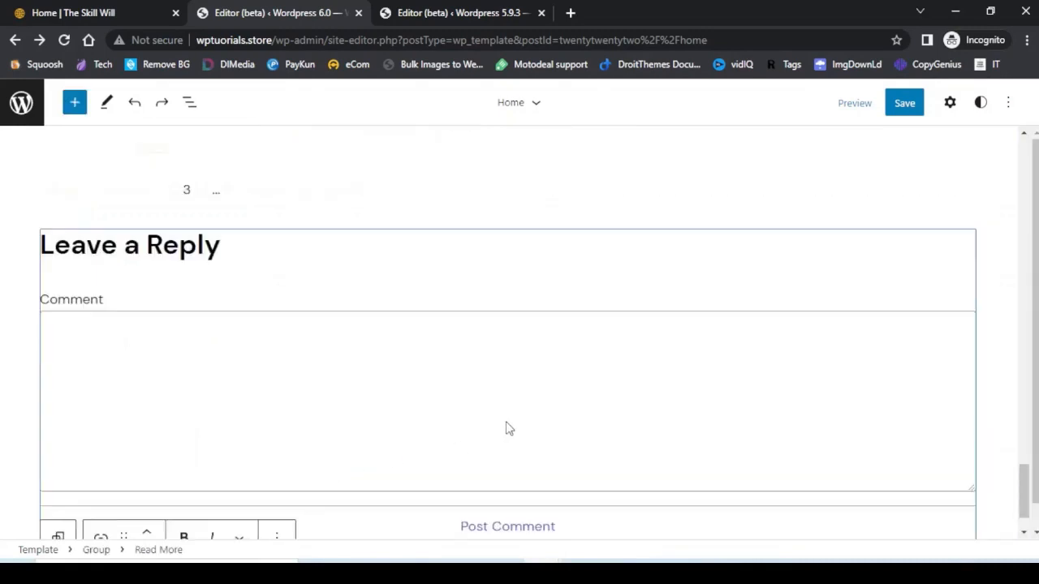
{"action": "left_click", "coordinate": [950, 103]}
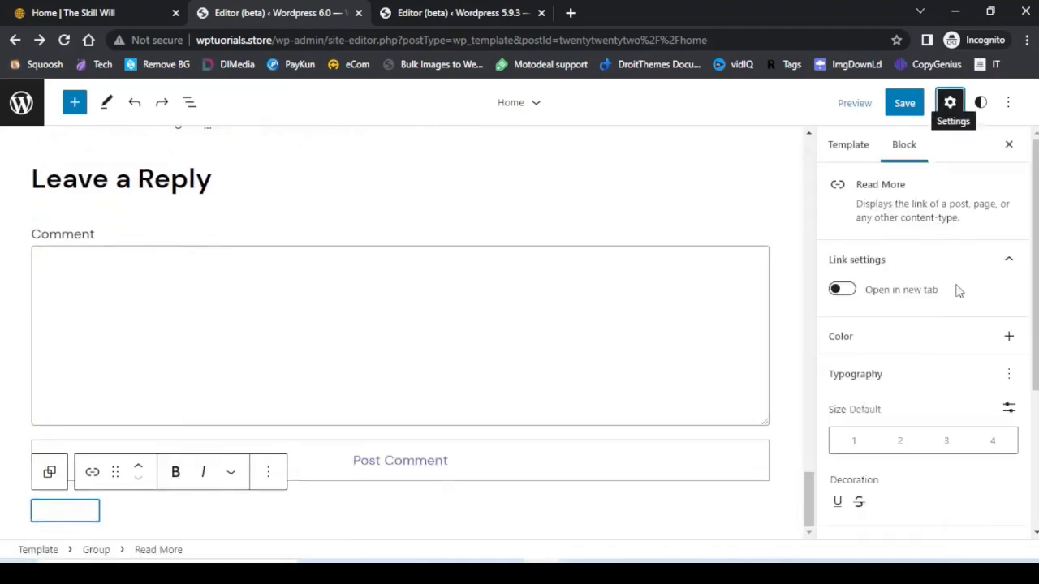
{"action": "scroll", "coordinate": [959, 290], "scroll_direction": "down", "scroll_amount": 3}
{"action": "scroll", "coordinate": [958, 290], "scroll_direction": "up", "scroll_amount": 3}
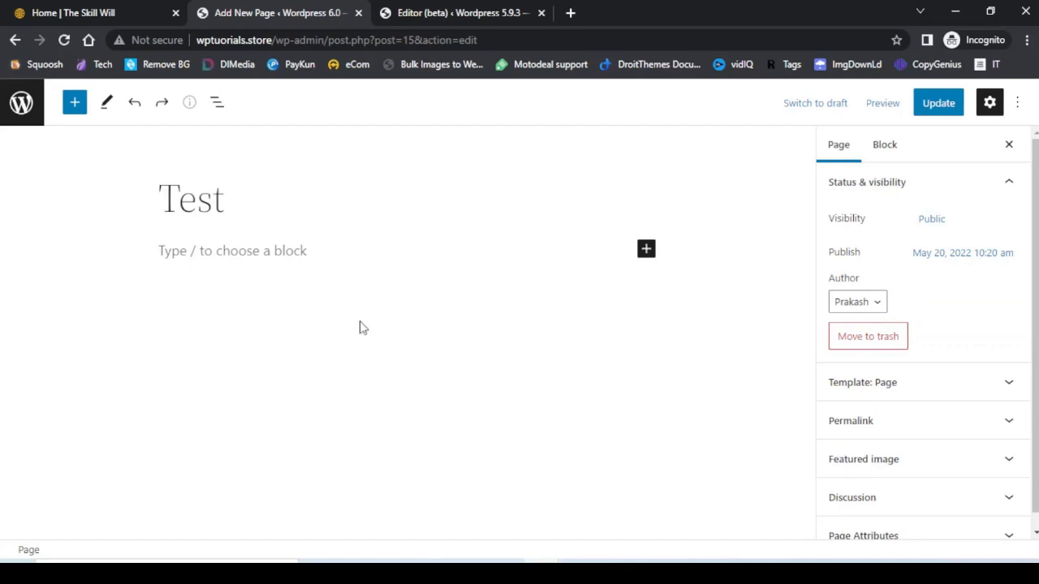
Step: Add a Columns block with the 33 / 33 / 33 layout to the Test page
{"action": "left_click", "coordinate": [647, 251]}
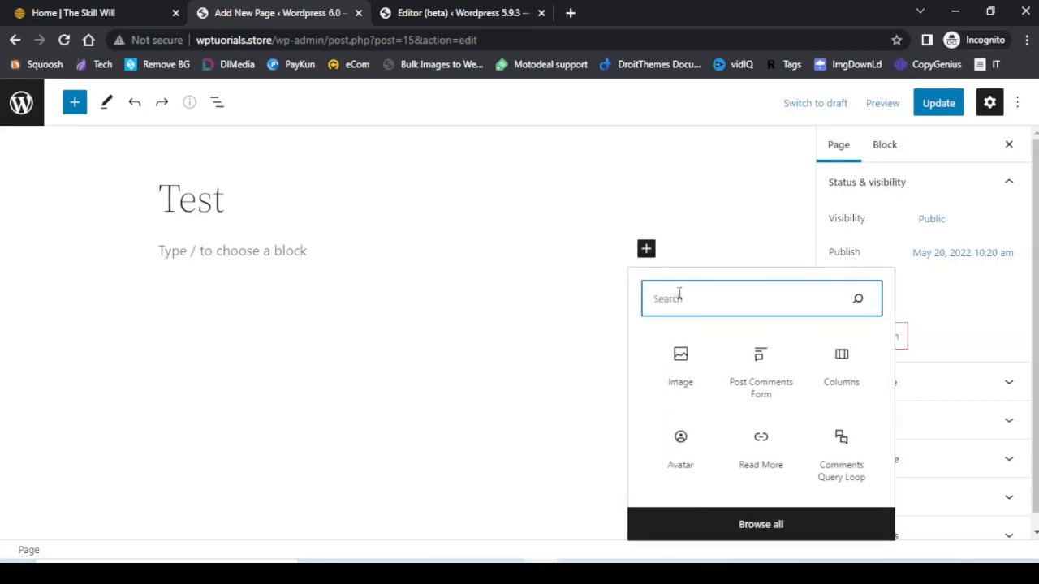
{"action": "left_click", "coordinate": [844, 369]}
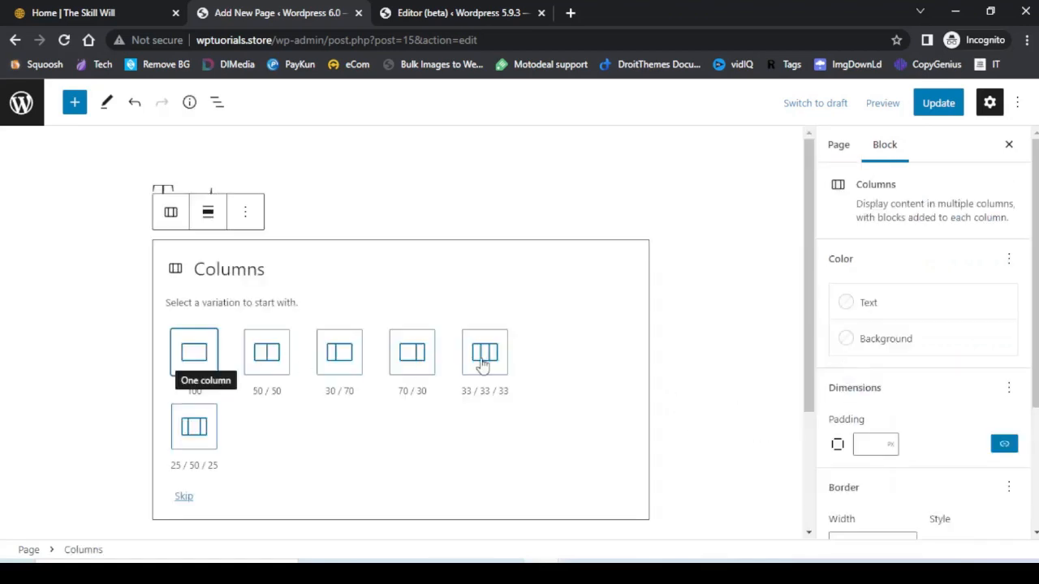
{"action": "left_click", "coordinate": [482, 364]}
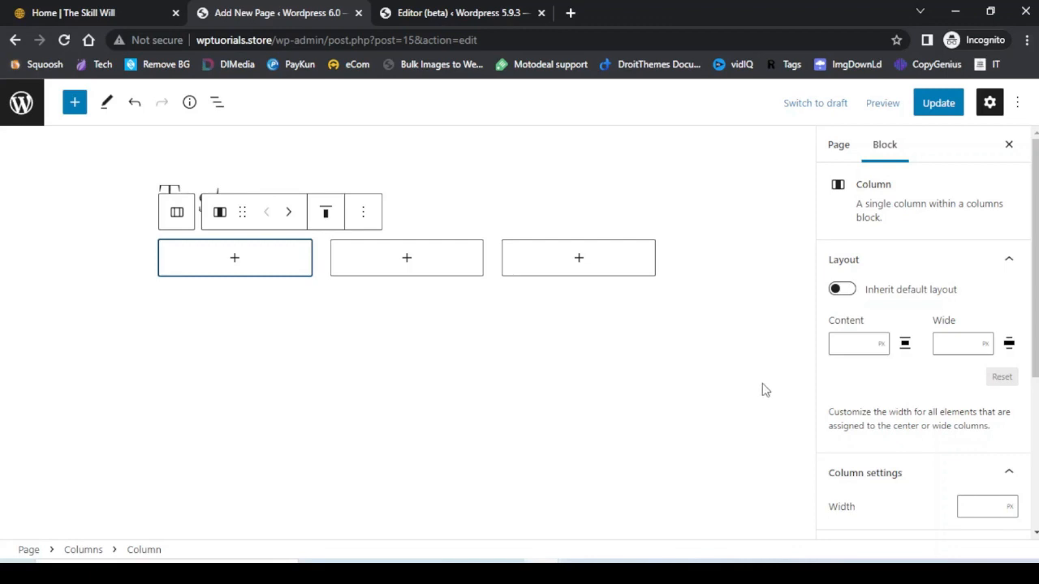
Step: Select the parent Columns block, set its border width and border radius to 10 px each, and close the list view
{"action": "left_click", "coordinate": [216, 102]}
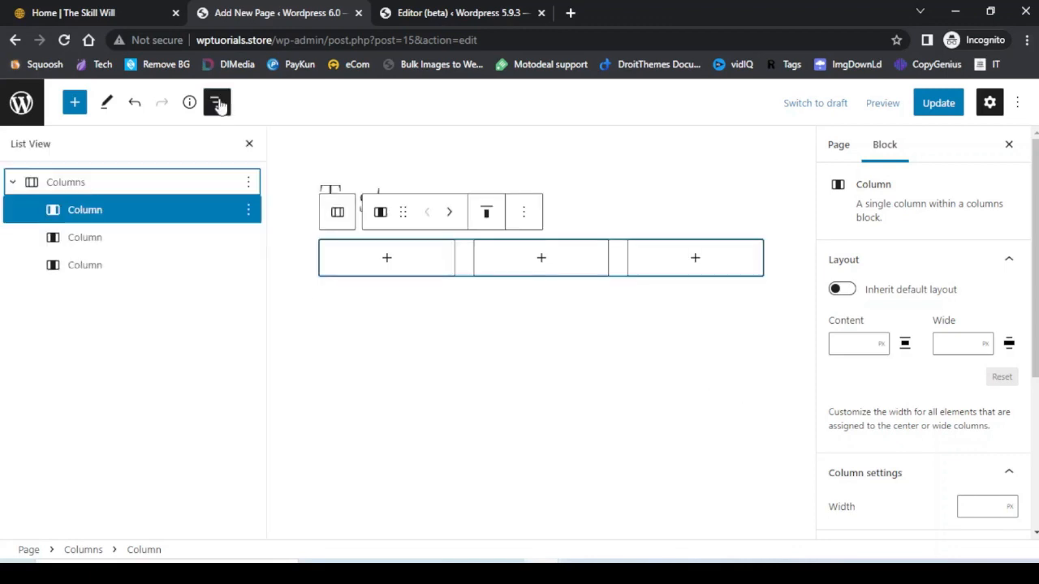
{"action": "left_click", "coordinate": [63, 183]}
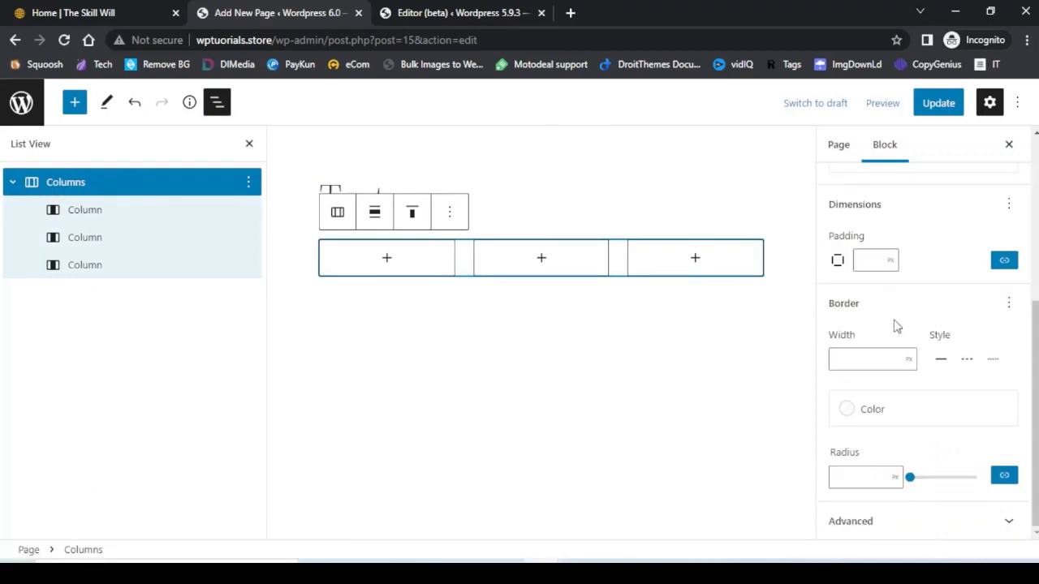
{"action": "left_click", "coordinate": [866, 357]}
{"action": "type", "text": "10"}
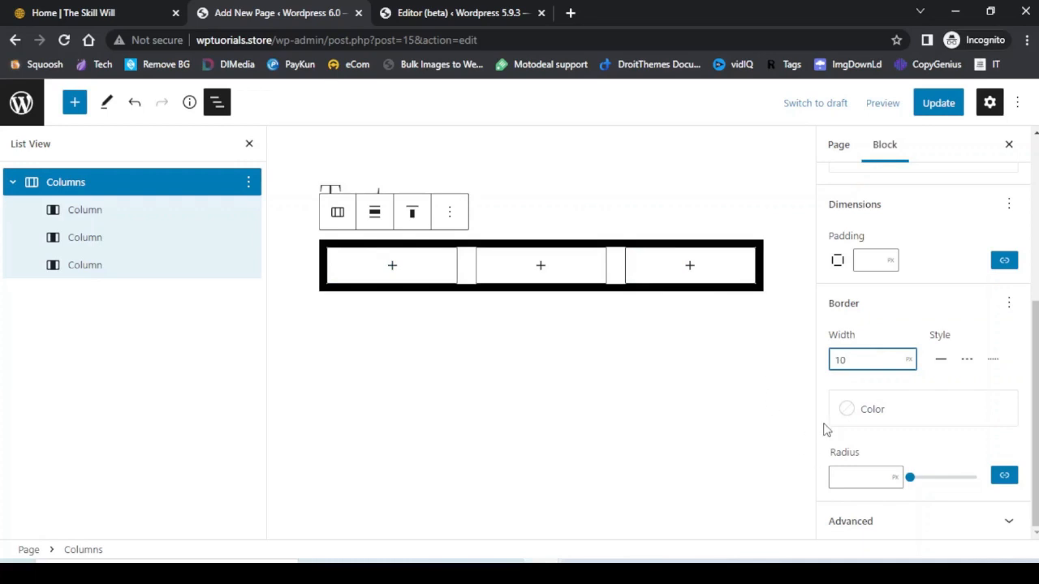
{"action": "left_click", "coordinate": [866, 479]}
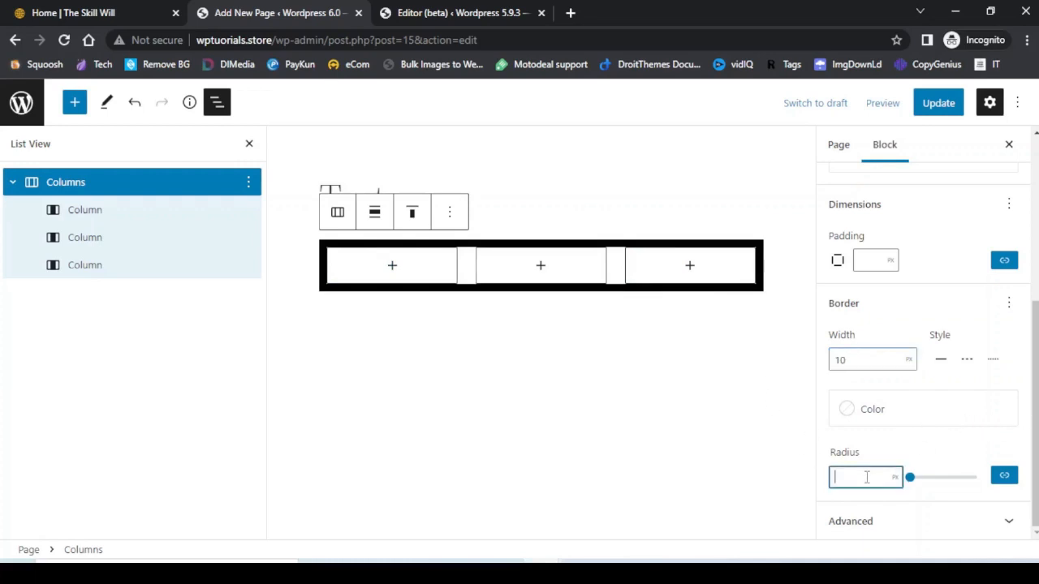
{"action": "type", "text": "10"}
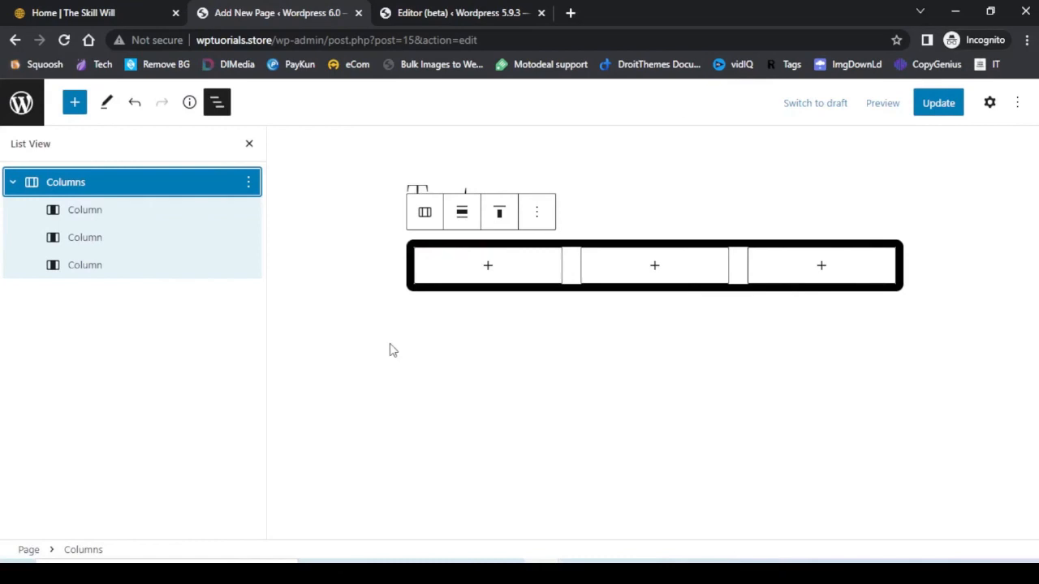
{"action": "left_click", "coordinate": [249, 145]}
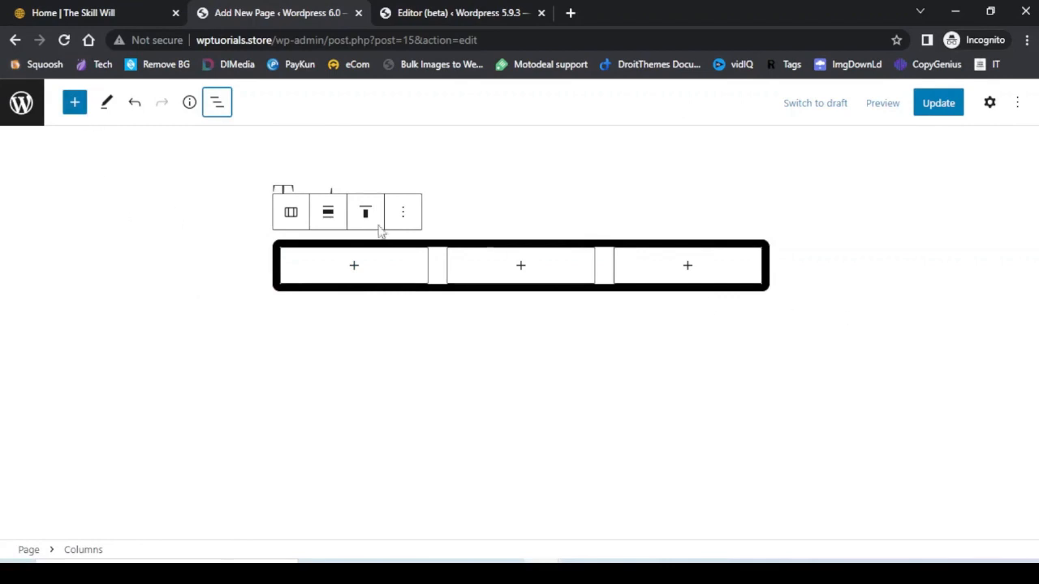
Step: Search the blocks for "galle" and insert a Gallery block below the columns
{"action": "mouse_move", "coordinate": [793, 322]}
{"action": "left_click", "coordinate": [761, 321]}
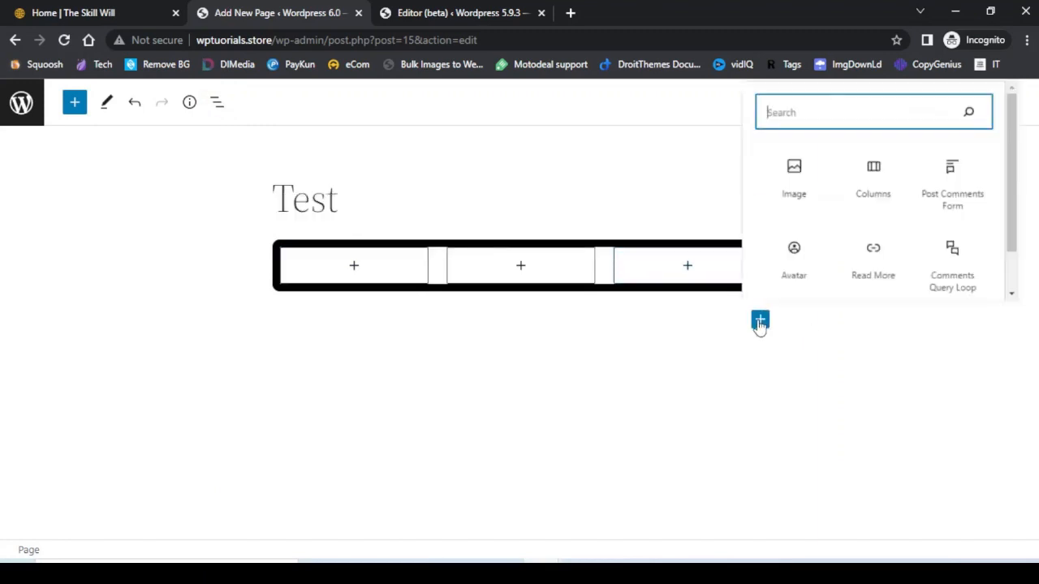
{"action": "type", "text": "galle"}
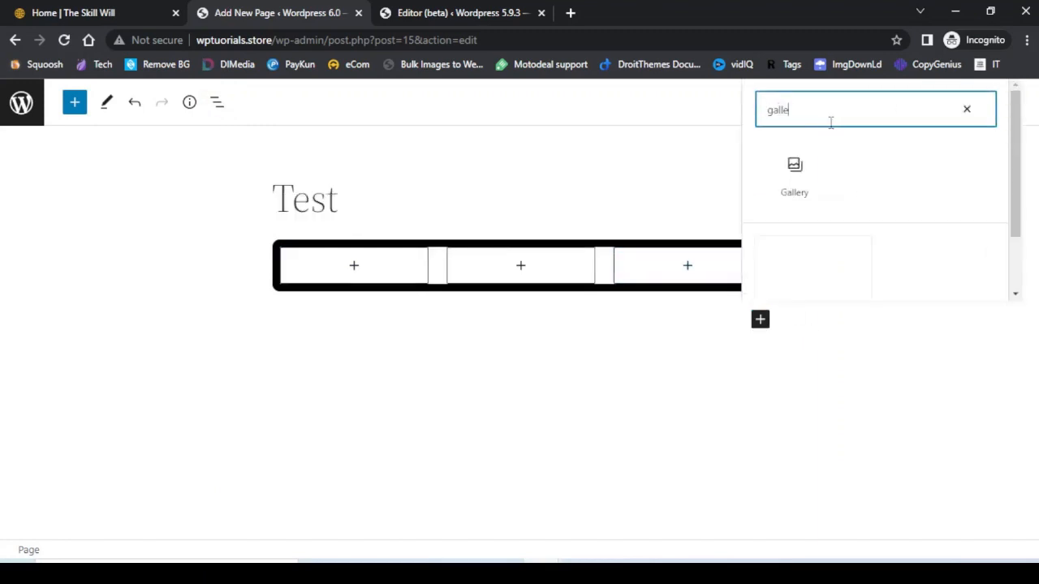
{"action": "left_click", "coordinate": [795, 173]}
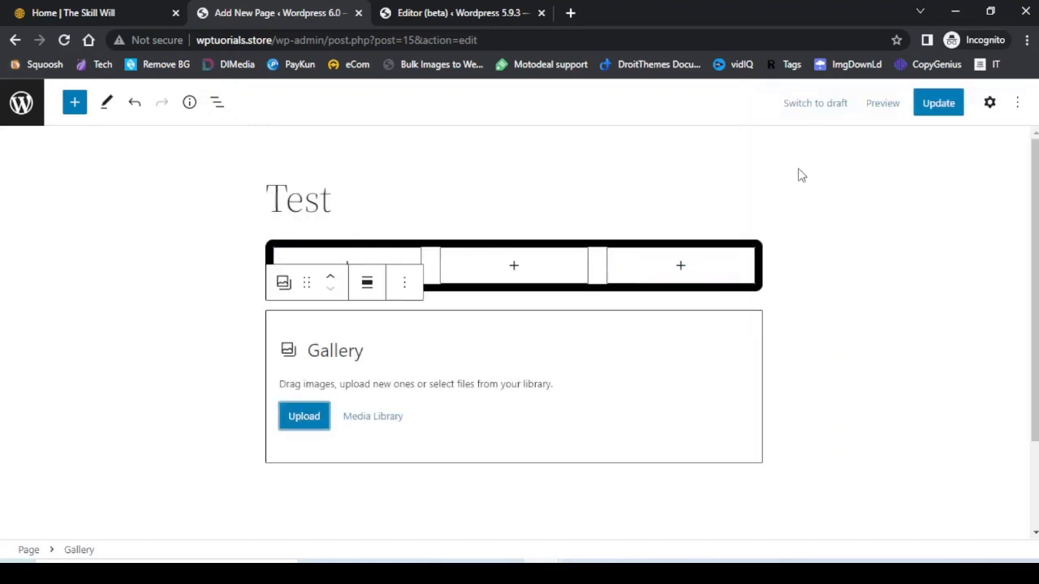
Step: Fill the gallery with 2_hostings-removebg-preview.png and the blue hosting image from the media library
{"action": "left_click", "coordinate": [378, 418]}
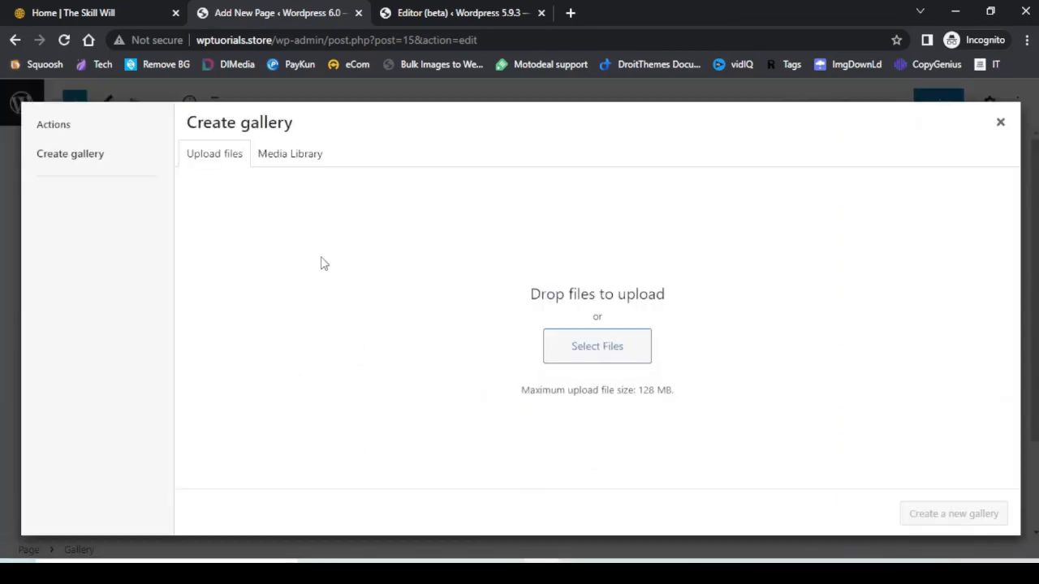
{"action": "left_click", "coordinate": [292, 164]}
{"action": "left_click", "coordinate": [262, 297]}
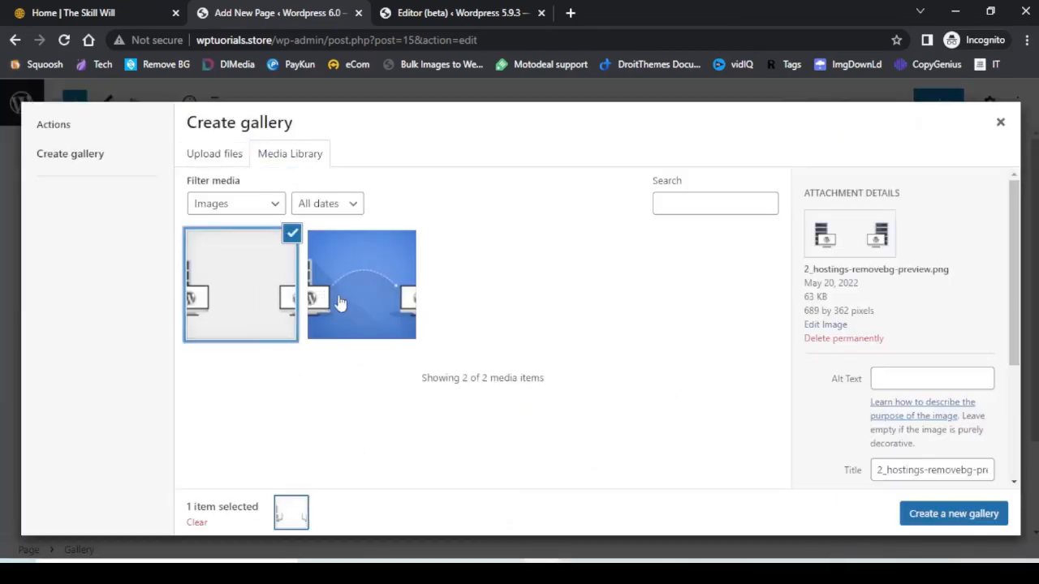
{"action": "left_click", "coordinate": [361, 306]}
{"action": "left_click", "coordinate": [941, 512]}
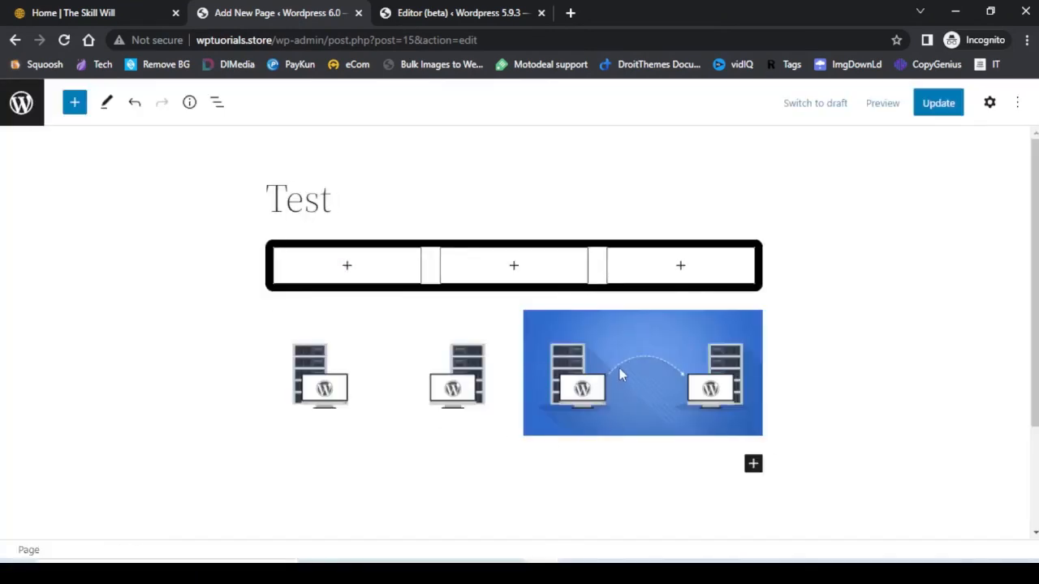
Step: Replace the gallery's first image with 2-hostings.jpg from the media library
{"action": "left_click", "coordinate": [620, 370]}
{"action": "left_click", "coordinate": [452, 373]}
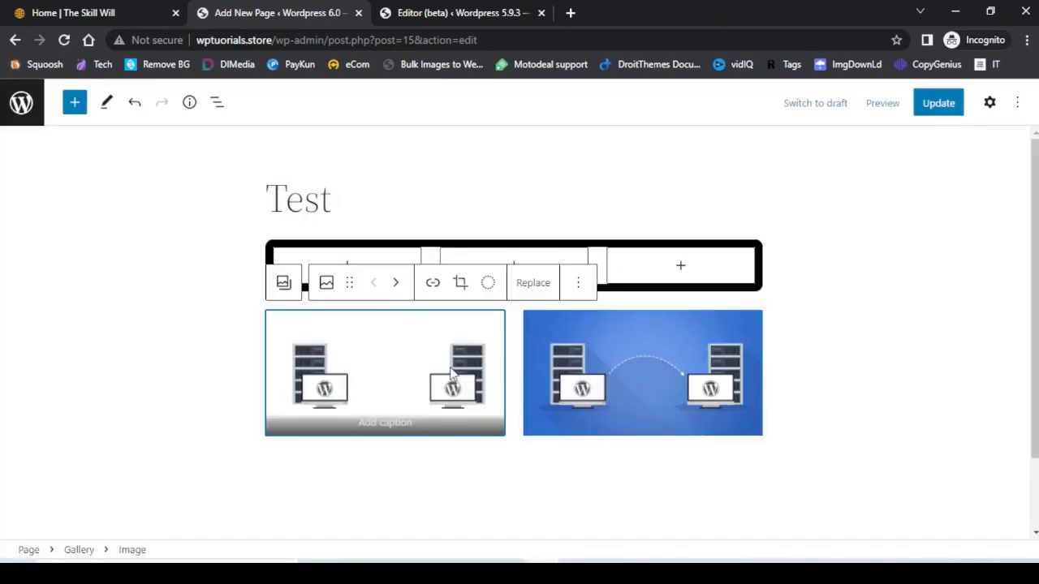
{"action": "left_click", "coordinate": [532, 283]}
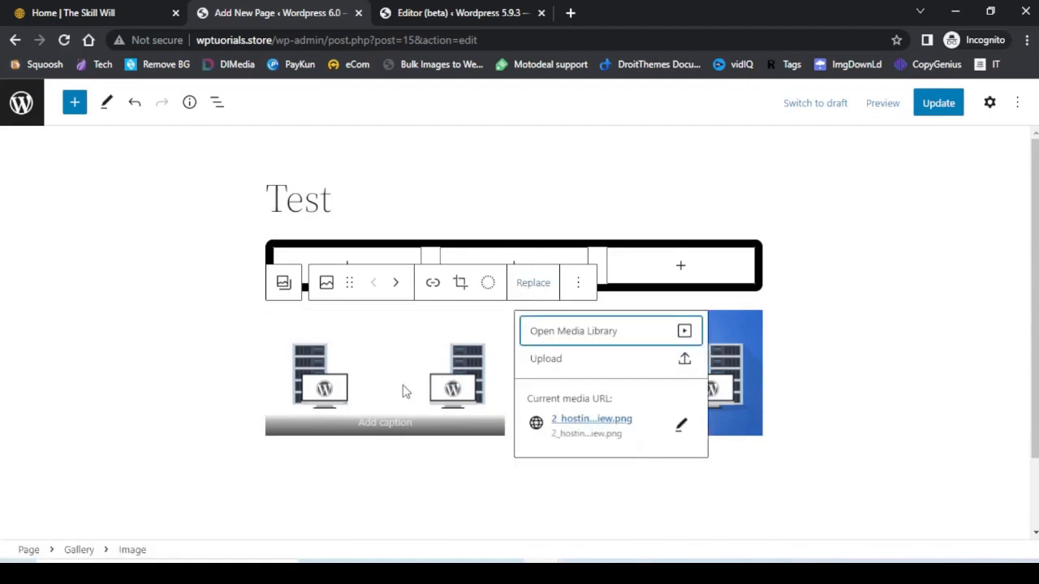
{"action": "left_click", "coordinate": [561, 333]}
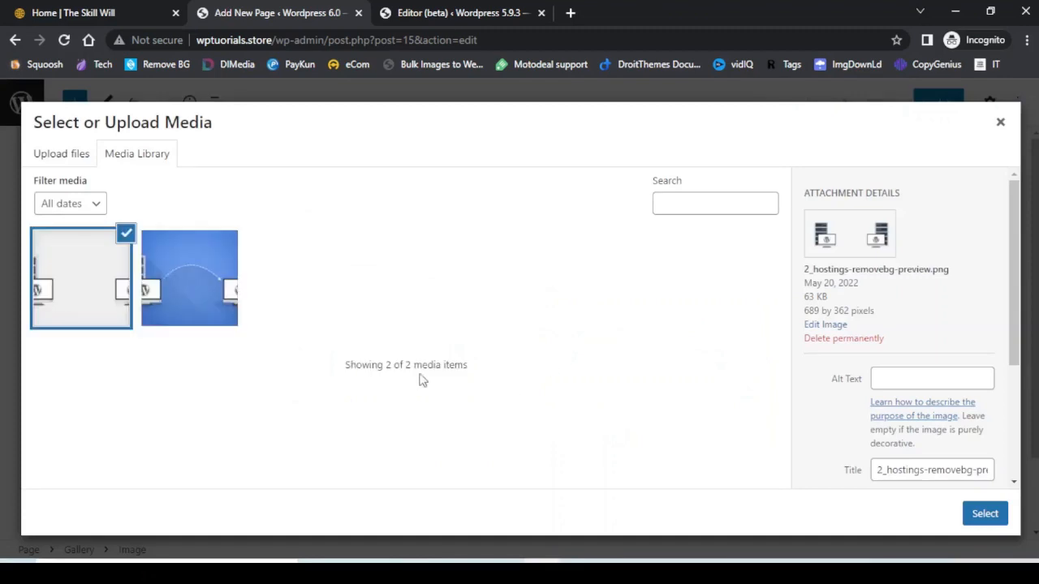
{"action": "left_click", "coordinate": [195, 299]}
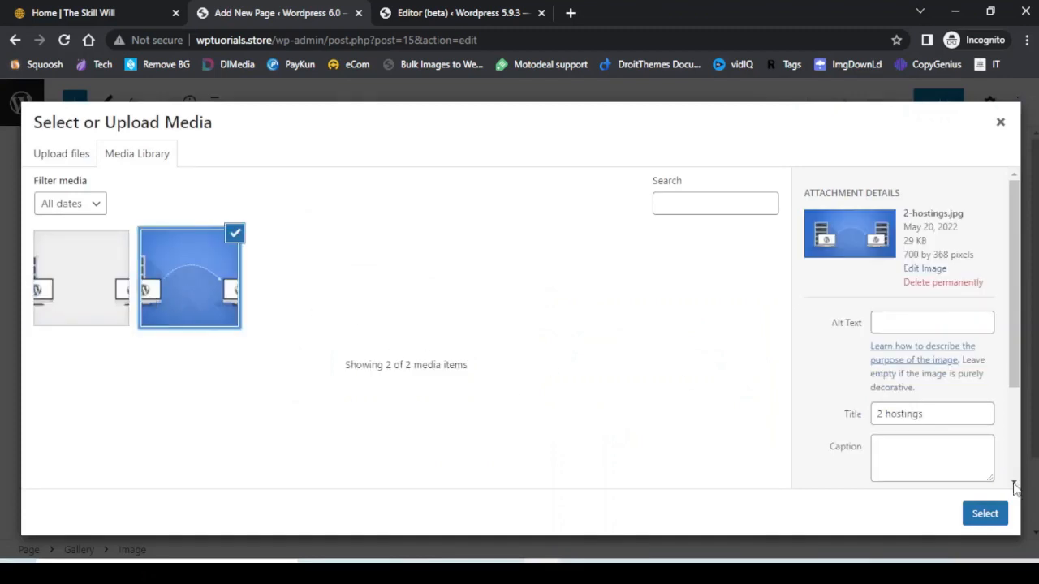
{"action": "left_click", "coordinate": [985, 514]}
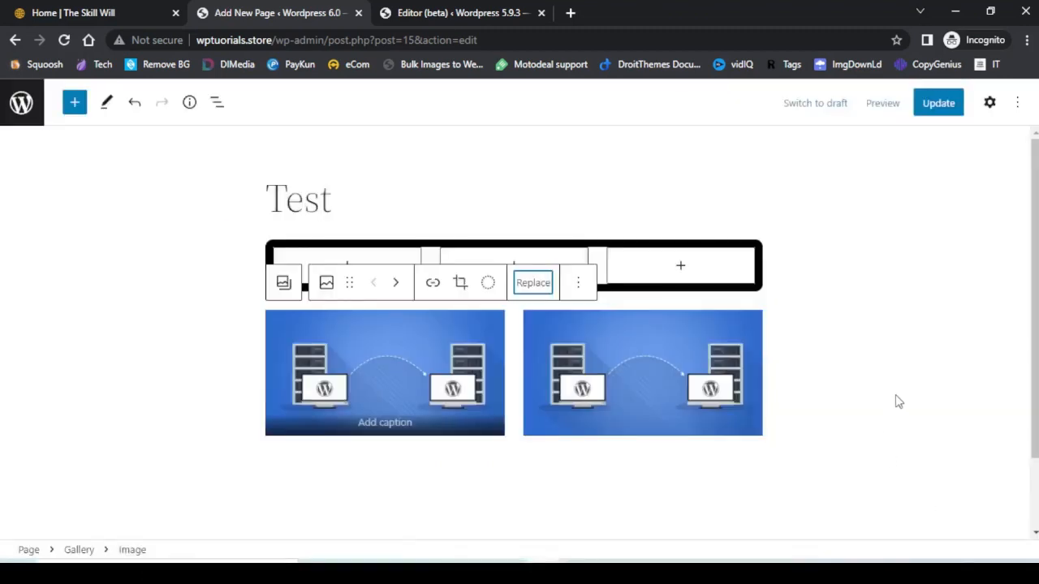
Step: Select the whole Gallery block from the list view and examine its column, cropping, link and image size settings
{"action": "left_click", "coordinate": [217, 104]}
{"action": "left_click", "coordinate": [13, 211]}
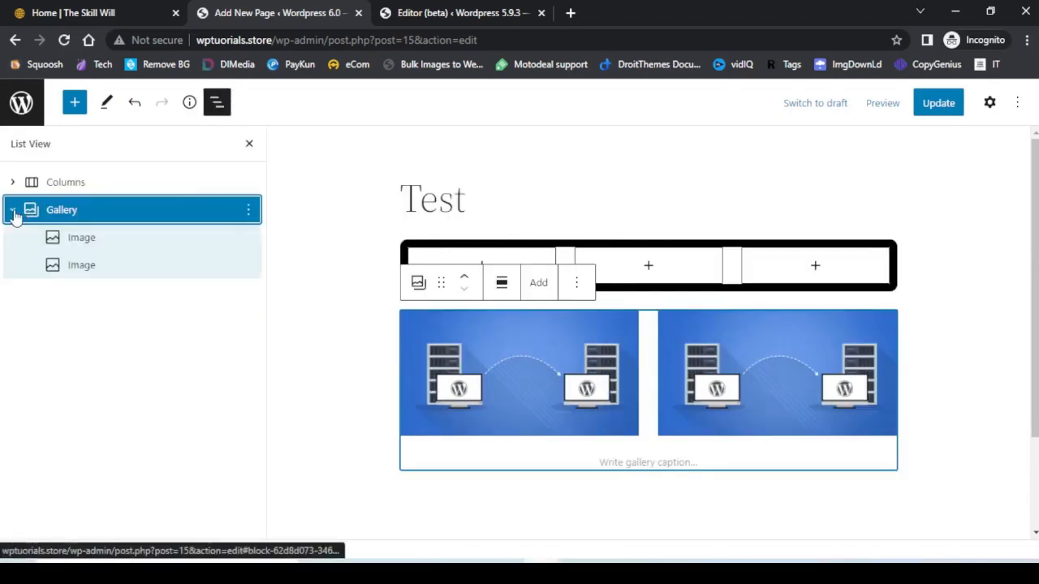
{"action": "left_click", "coordinate": [991, 104]}
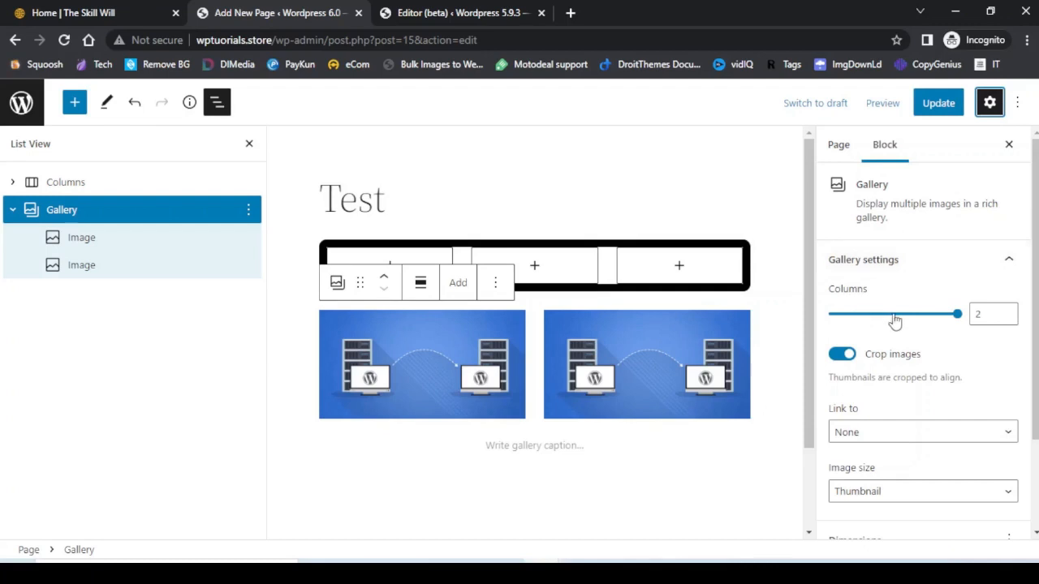
{"action": "left_click", "coordinate": [1008, 315]}
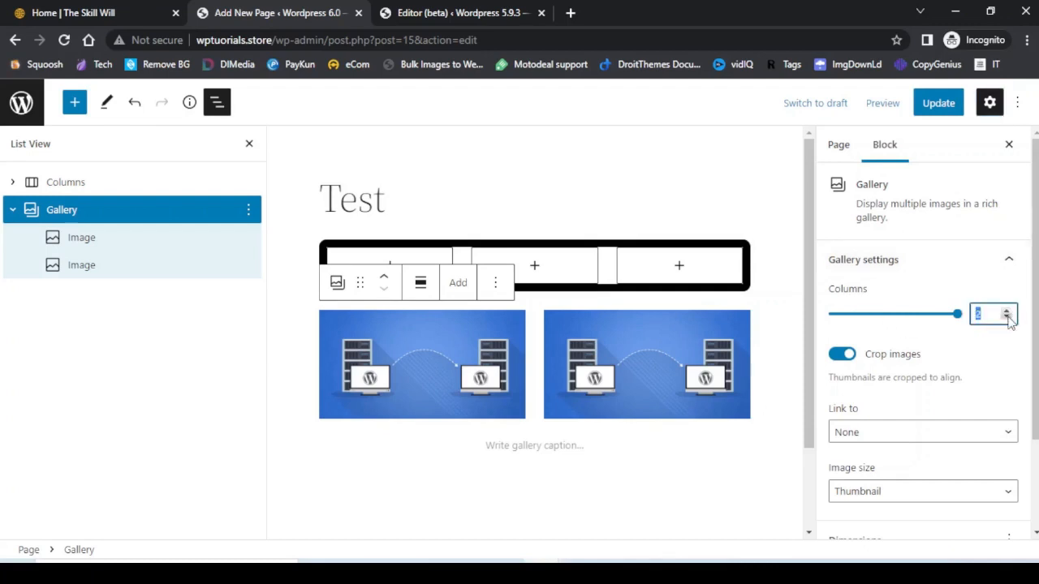
{"action": "left_click", "coordinate": [1007, 317]}
{"action": "scroll", "coordinate": [665, 378], "scroll_direction": "down", "scroll_amount": 3}
{"action": "scroll", "coordinate": [666, 378], "scroll_direction": "down", "scroll_amount": 1}
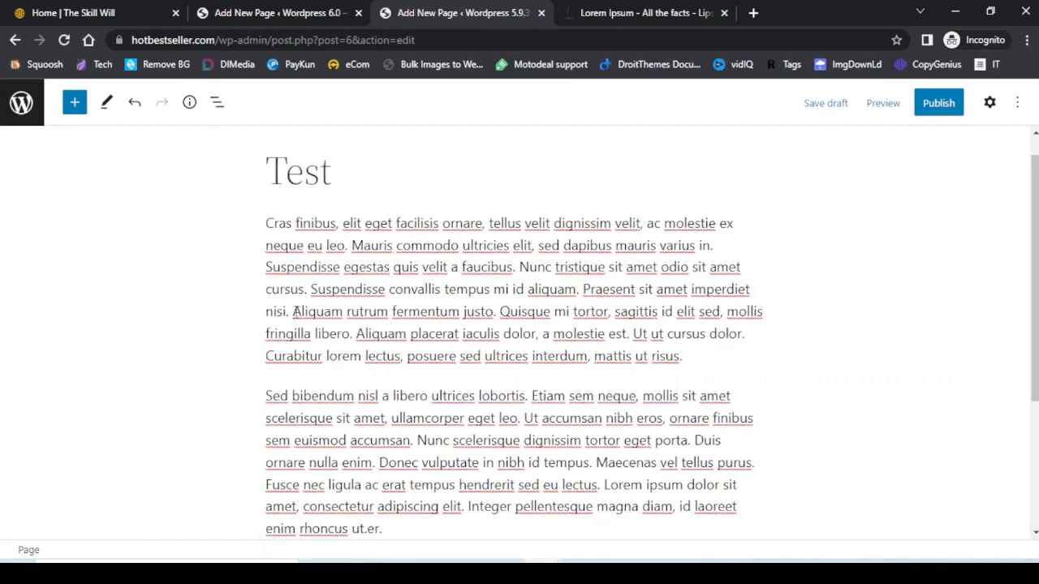
Step: Compare text selection spanning both paragraphs on the 5.9.3 page with a partial selection across both paragraphs on the 6.0 page
{"action": "left_click_drag", "start_coordinate": [293, 312], "coordinate": [468, 505]}
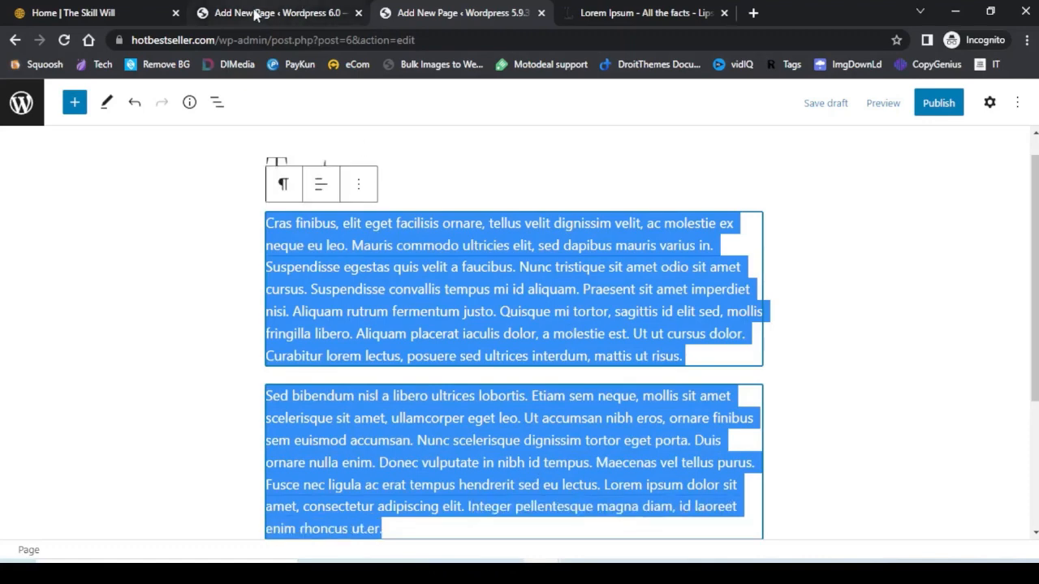
{"action": "left_click", "coordinate": [255, 15]}
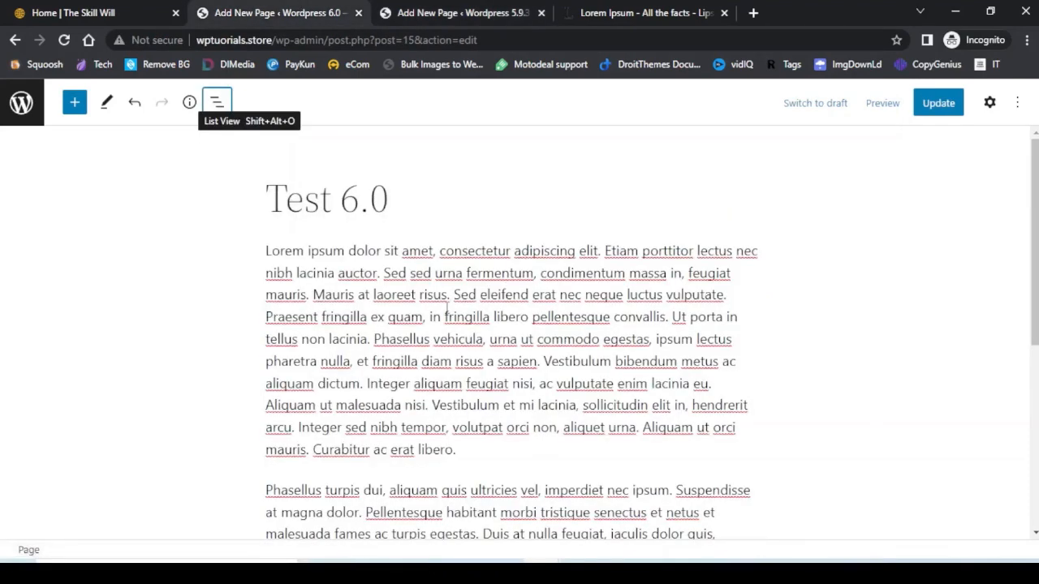
{"action": "scroll", "coordinate": [455, 299], "scroll_direction": "down", "scroll_amount": 1}
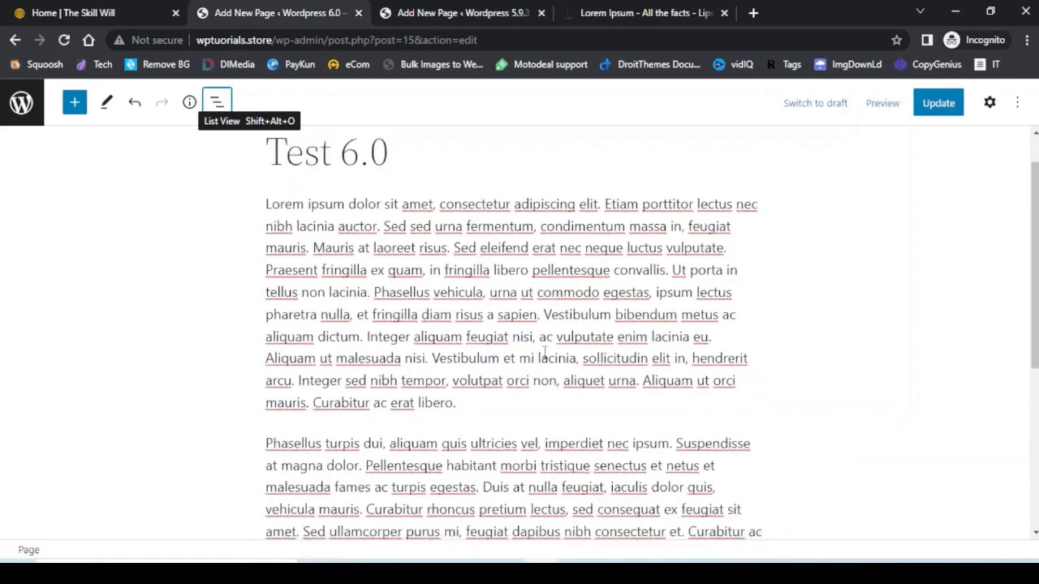
{"action": "left_click_drag", "start_coordinate": [416, 309], "coordinate": [443, 436]}
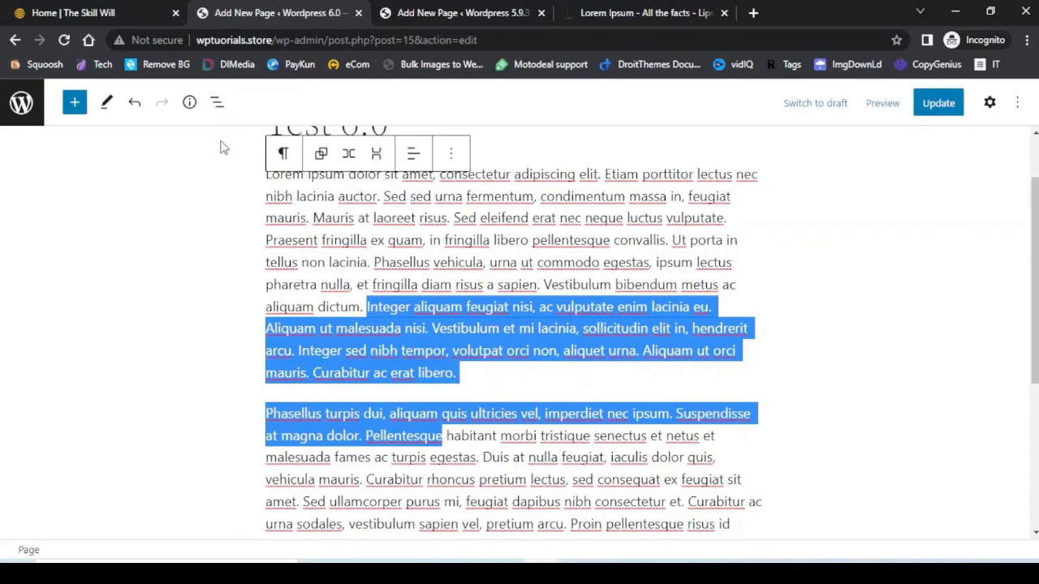
Step: Show the list view, clear the text selection, and try selecting both Paragraph blocks together from the list
{"action": "left_click", "coordinate": [217, 103]}
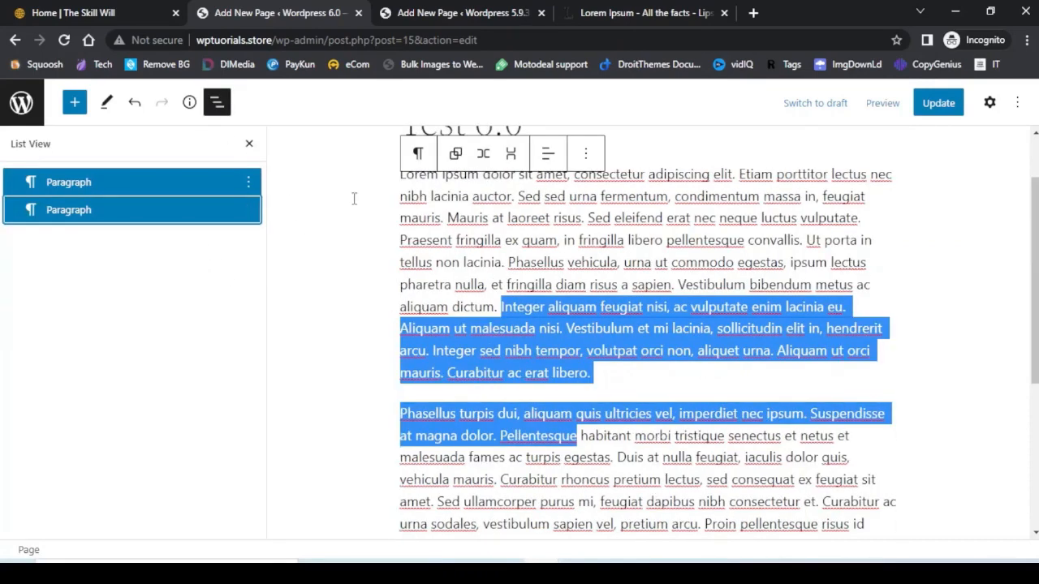
{"action": "left_click", "coordinate": [325, 209]}
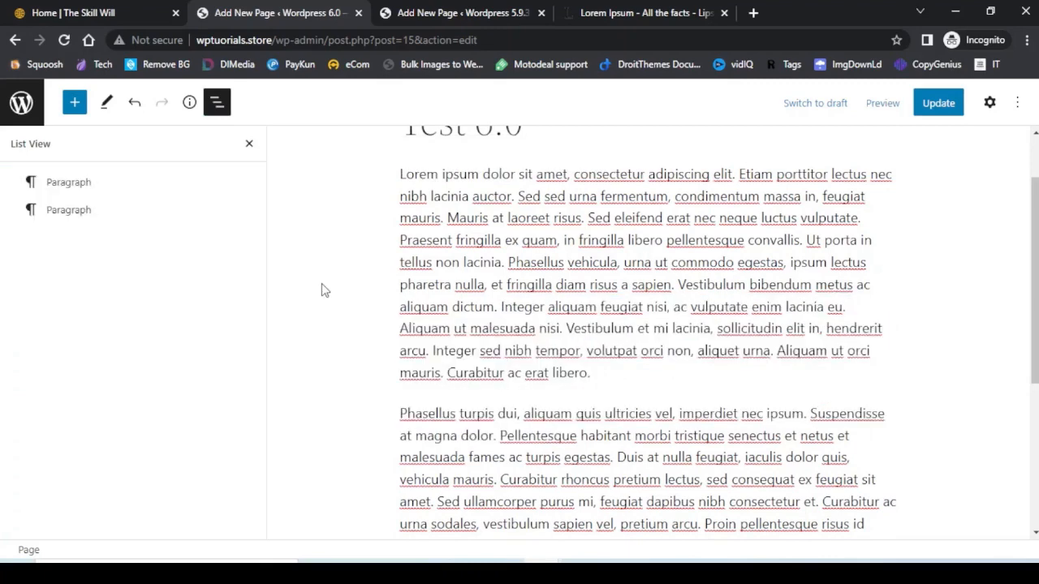
{"action": "left_click", "coordinate": [55, 185]}
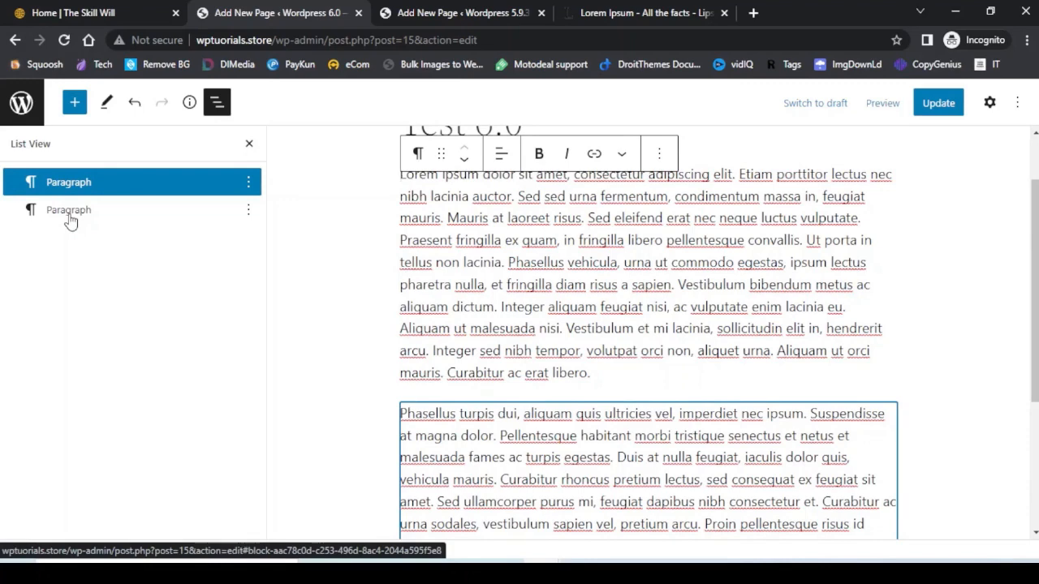
{"action": "left_click", "coordinate": [71, 222], "text": "shift"}
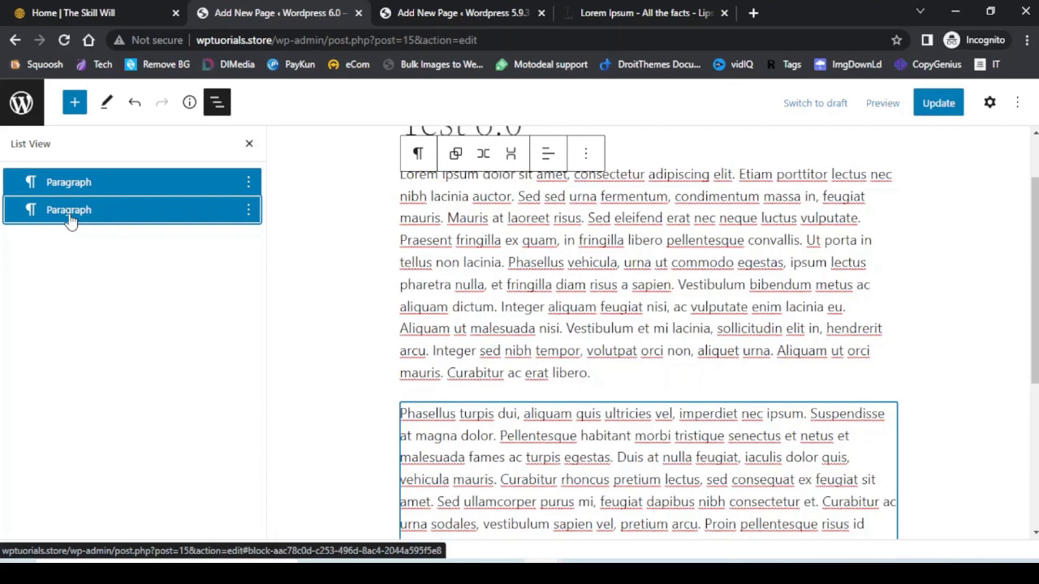
{"action": "left_click", "coordinate": [341, 248]}
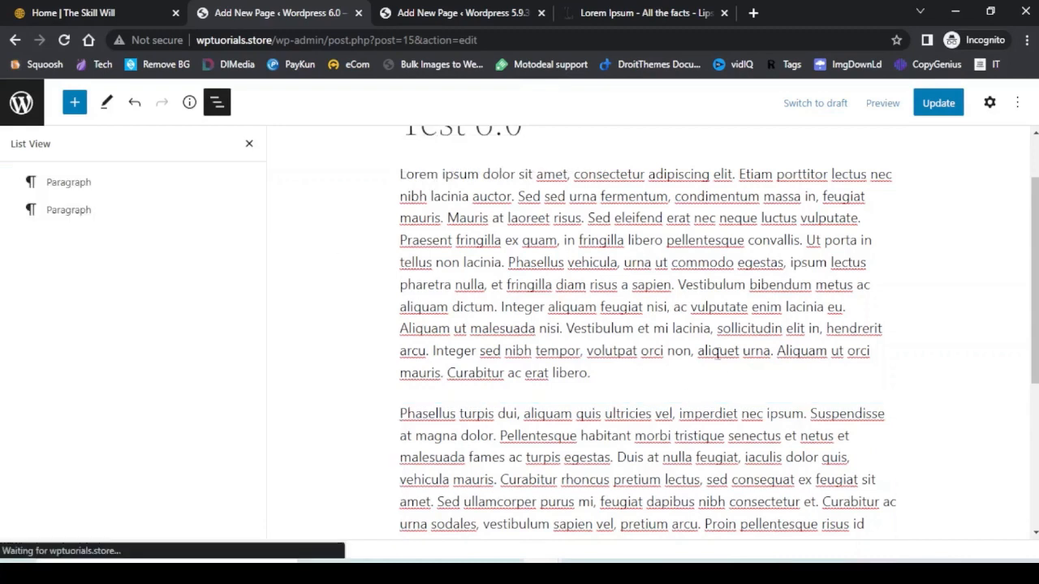
Step: Lock the second Paragraph block with Lock all, covering both Disable movement and Prevent removal
{"action": "scroll", "coordinate": [700, 350], "scroll_direction": "down", "scroll_amount": 2}
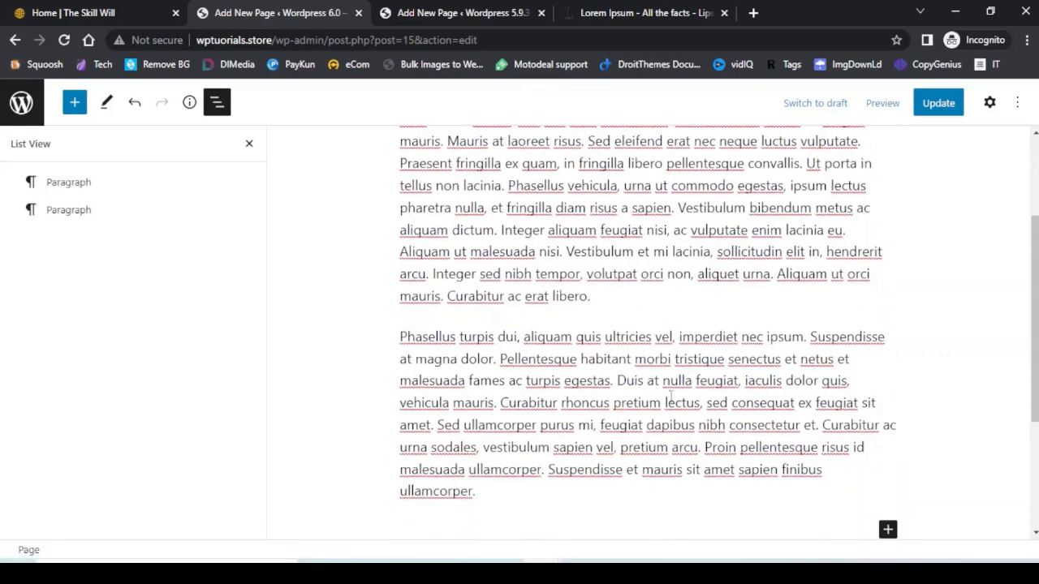
{"action": "left_click", "coordinate": [622, 380]}
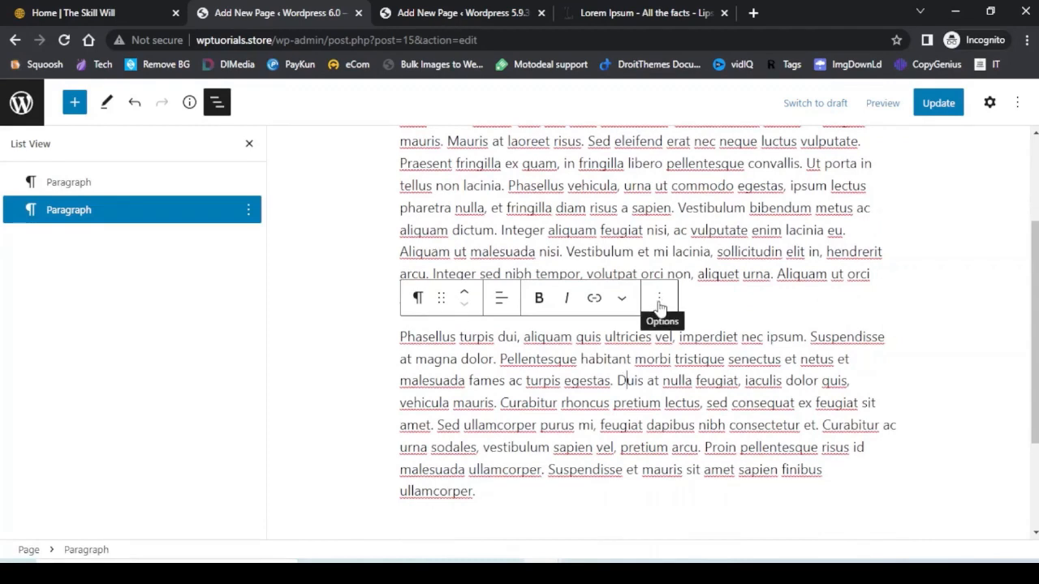
{"action": "left_click", "coordinate": [659, 300]}
{"action": "scroll", "coordinate": [769, 330], "scroll_direction": "down", "scroll_amount": 1}
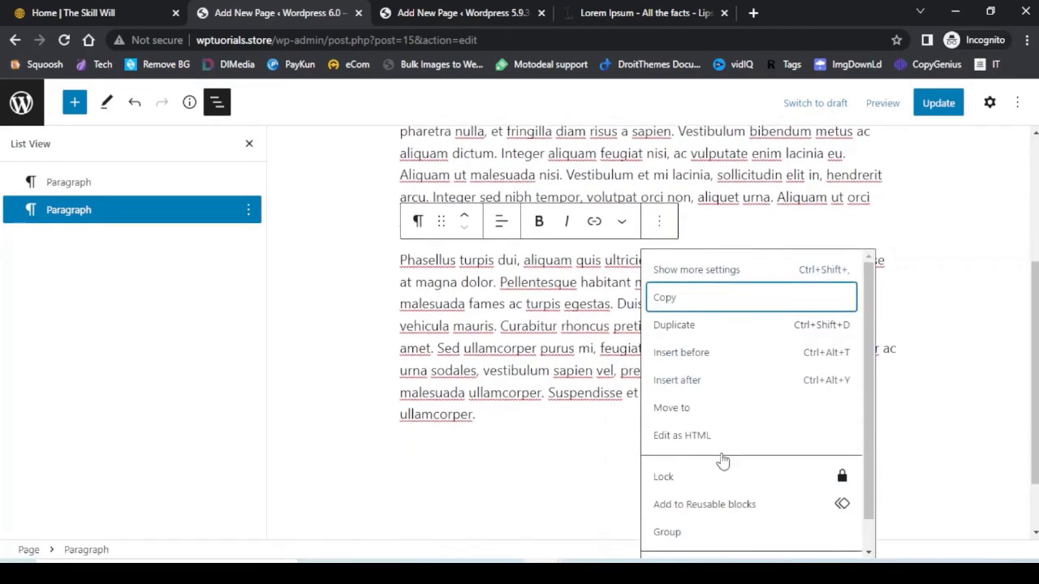
{"action": "left_click", "coordinate": [668, 479]}
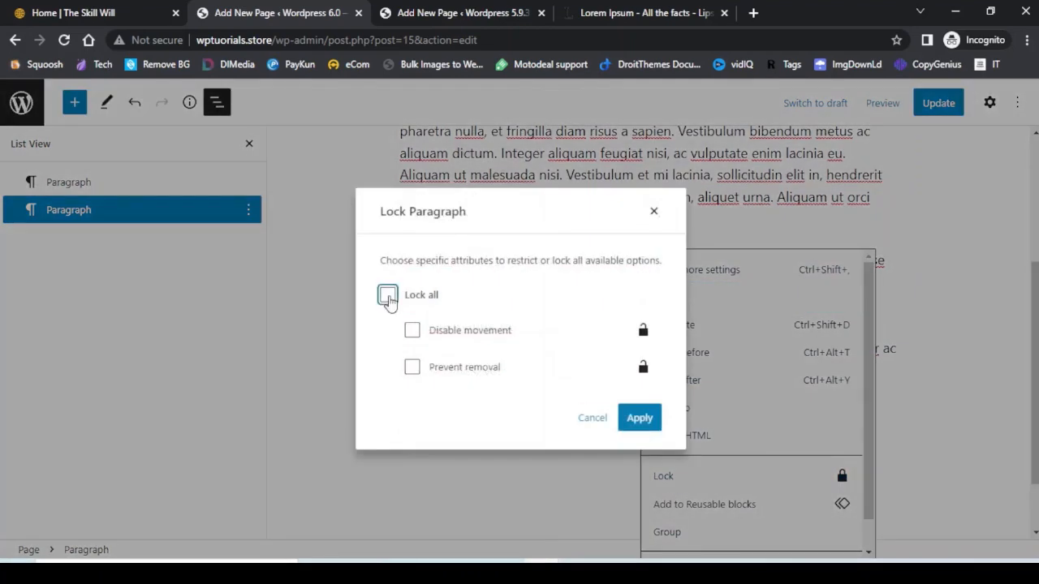
{"action": "left_click", "coordinate": [387, 296]}
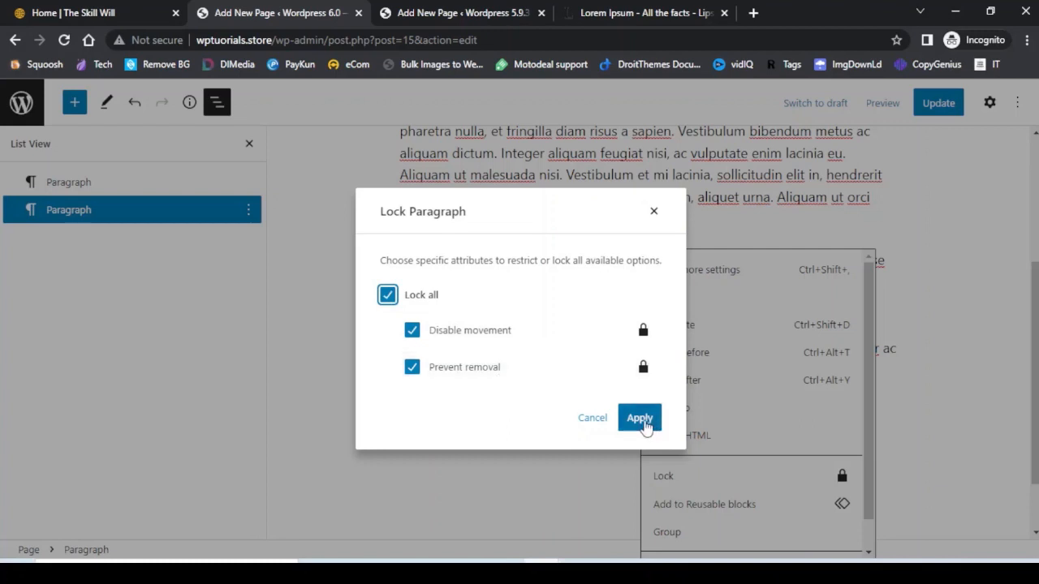
{"action": "left_click", "coordinate": [639, 419]}
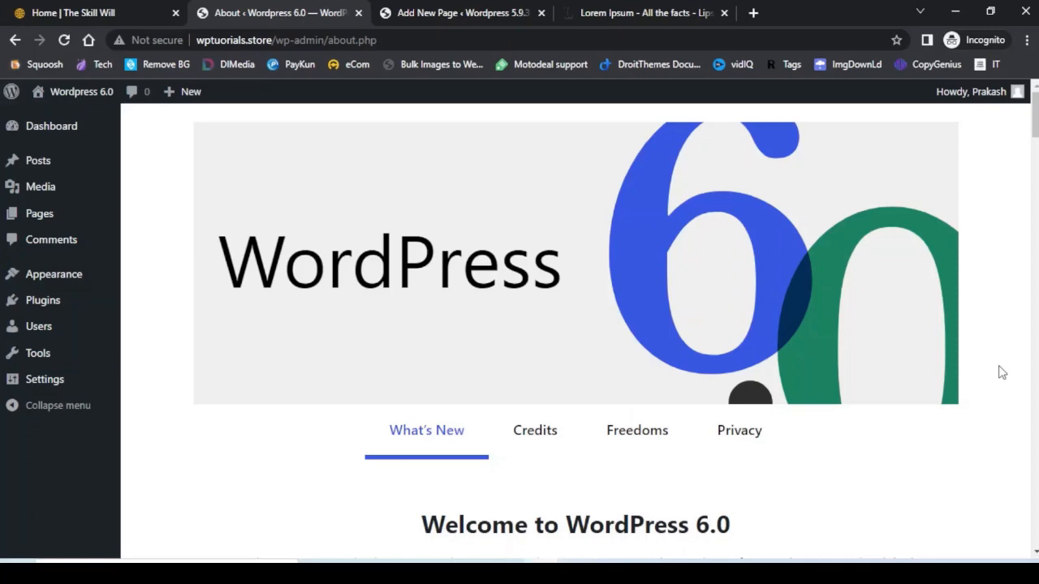
Step: Read through the WordPress 6.0 What's New page, from the welcome section through the Additional Design Tools highlights
{"action": "scroll", "coordinate": [1003, 373], "scroll_direction": "down", "scroll_amount": 4}
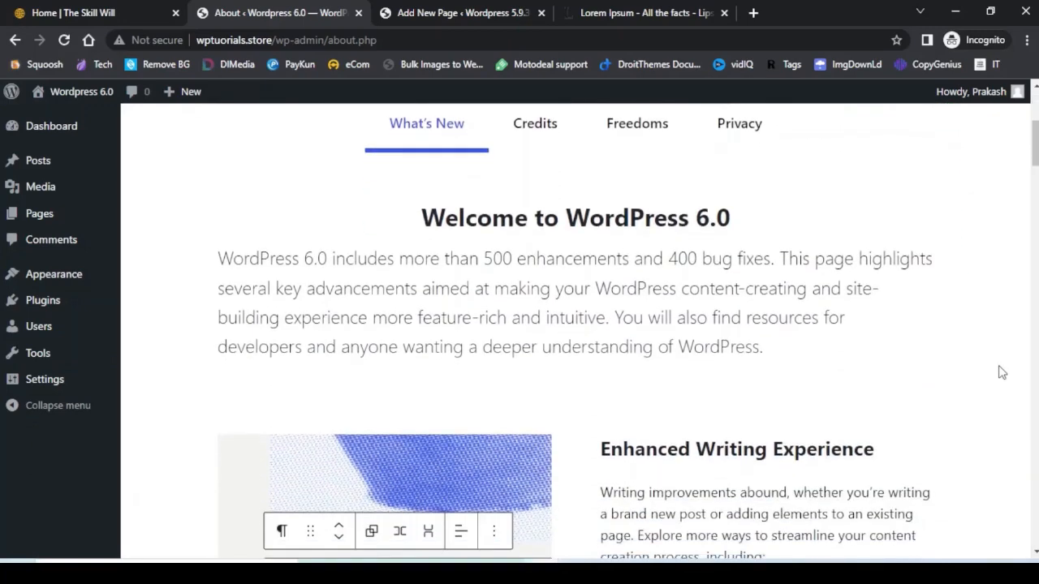
{"action": "scroll", "coordinate": [1002, 372], "scroll_direction": "down", "scroll_amount": 1}
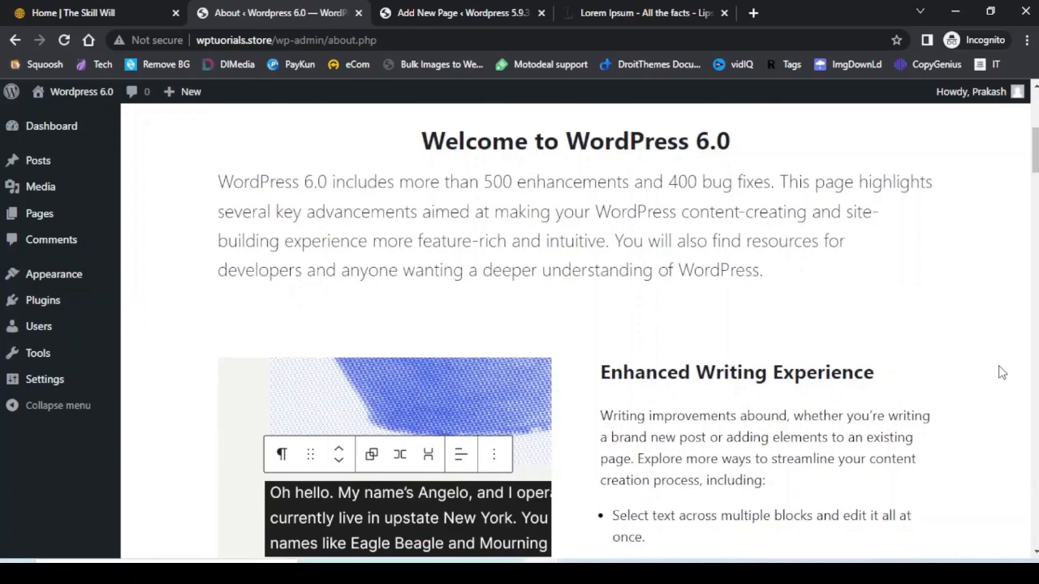
{"action": "scroll", "coordinate": [1001, 371], "scroll_direction": "down", "scroll_amount": 9}
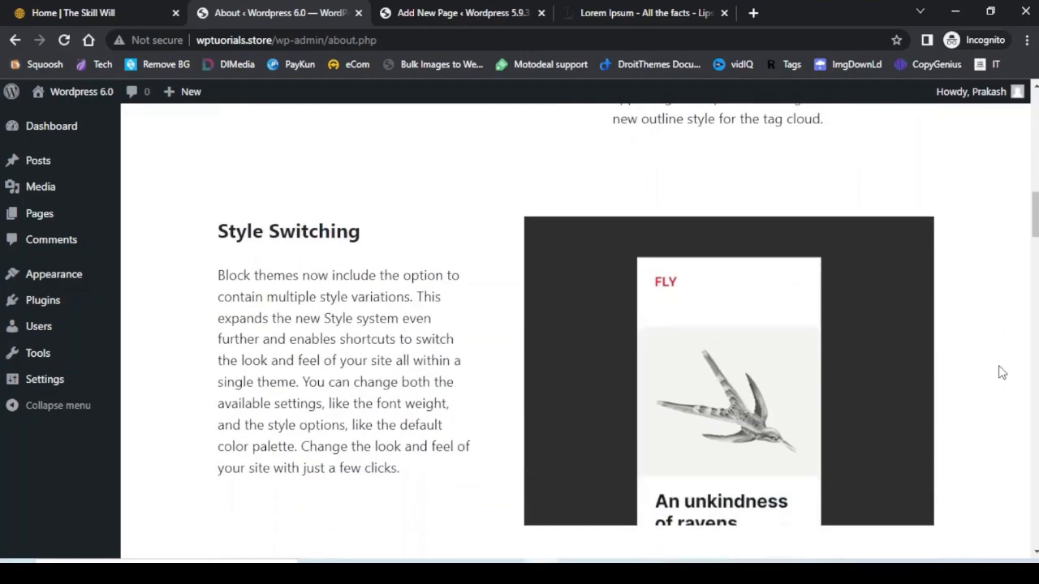
{"action": "scroll", "coordinate": [1001, 372], "scroll_direction": "down", "scroll_amount": 8}
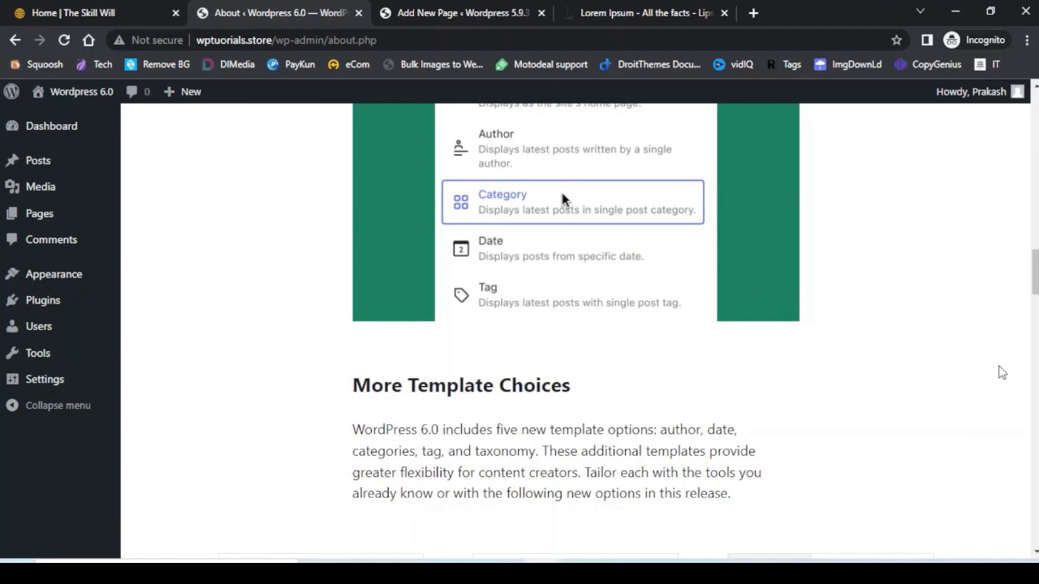
{"action": "scroll", "coordinate": [1001, 372], "scroll_direction": "down", "scroll_amount": 5}
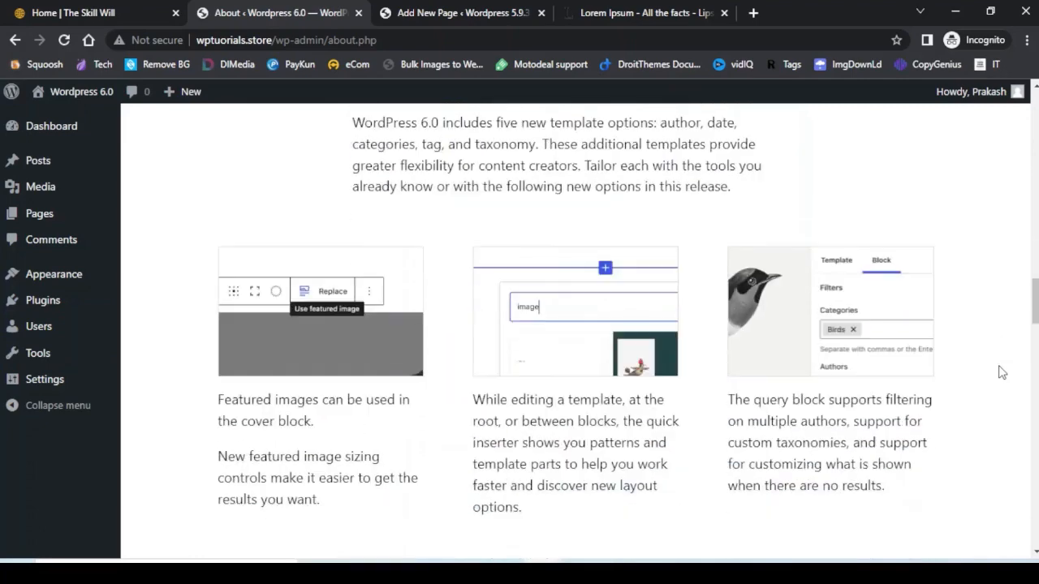
{"action": "scroll", "coordinate": [1001, 372], "scroll_direction": "down", "scroll_amount": 3}
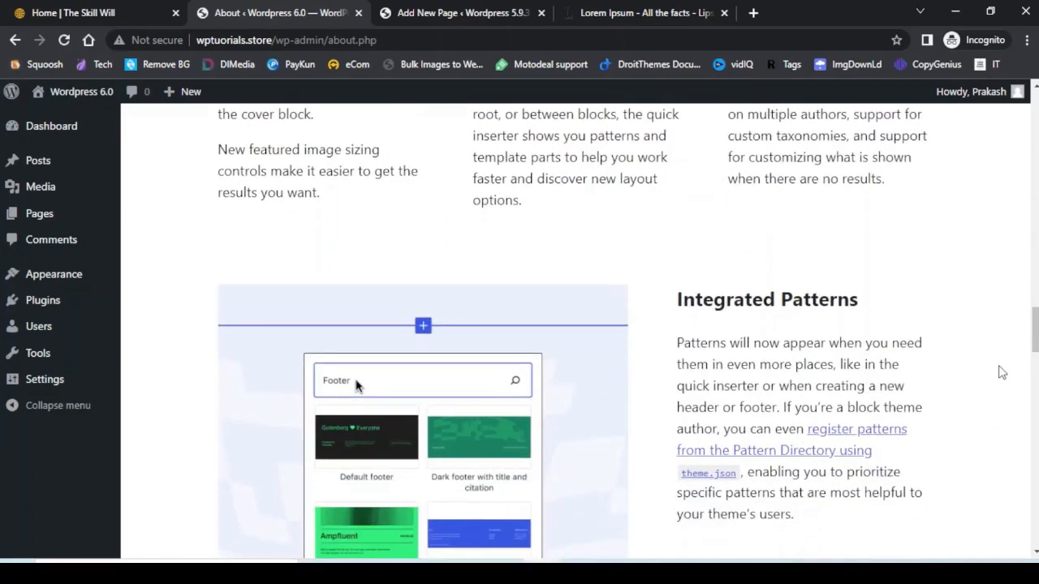
{"action": "scroll", "coordinate": [1001, 372], "scroll_direction": "down", "scroll_amount": 1}
{"action": "scroll", "coordinate": [1001, 372], "scroll_direction": "down", "scroll_amount": 4}
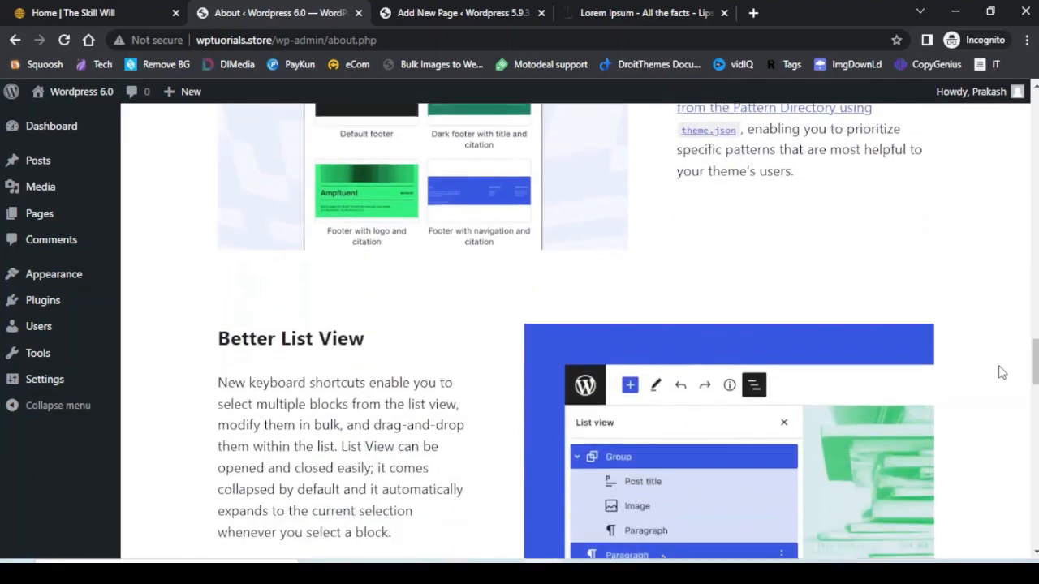
{"action": "scroll", "coordinate": [1002, 372], "scroll_direction": "down", "scroll_amount": 1}
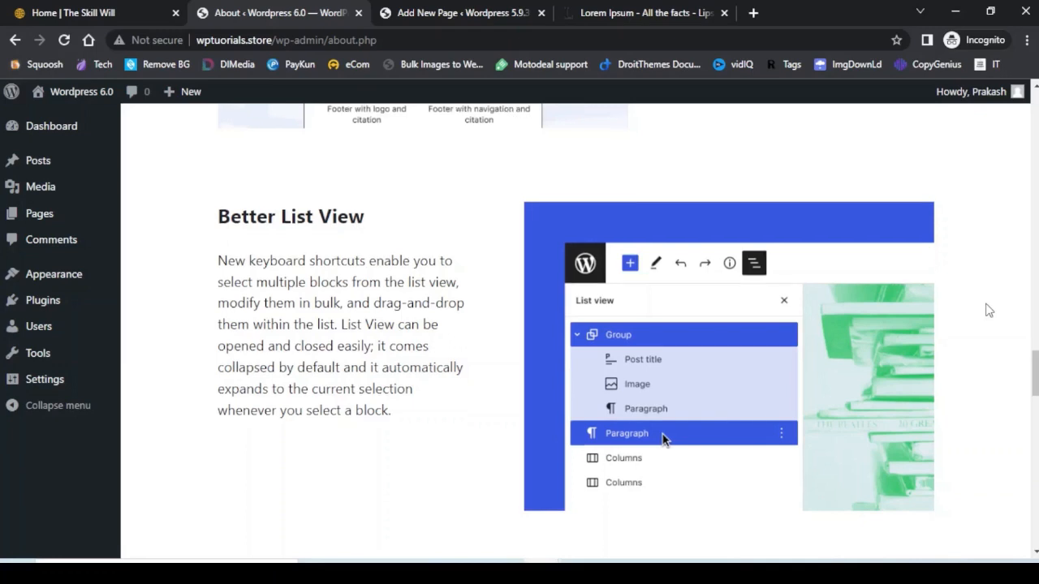
{"action": "scroll", "coordinate": [989, 311], "scroll_direction": "down", "scroll_amount": 3}
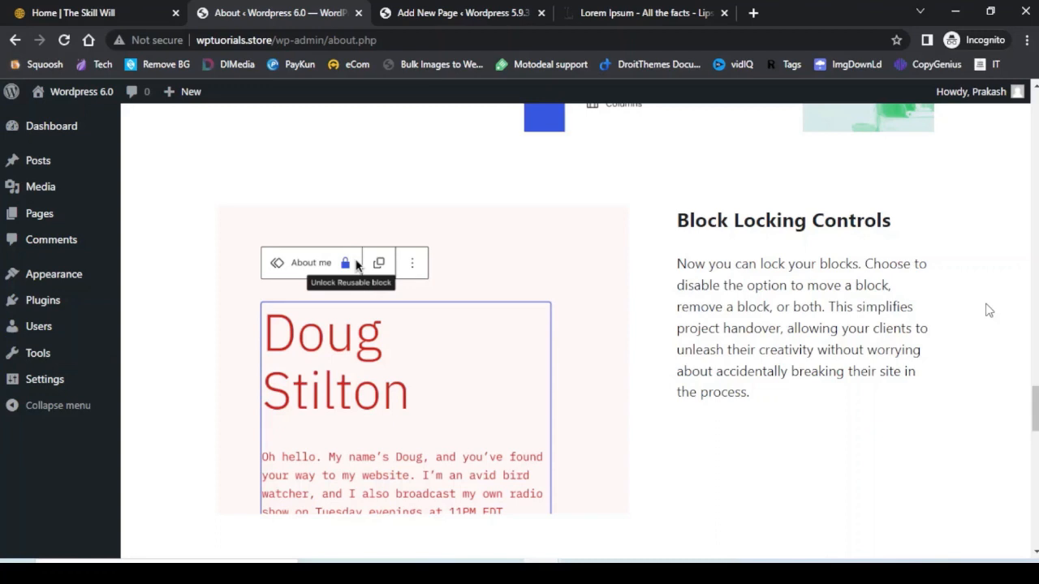
{"action": "scroll", "coordinate": [444, 225], "scroll_direction": "down", "scroll_amount": 4}
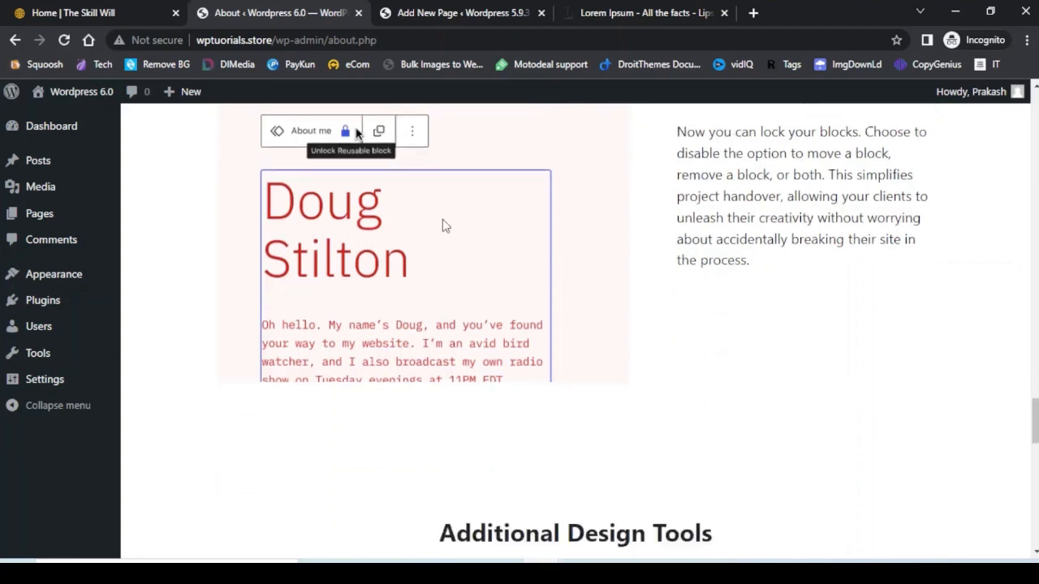
{"action": "scroll", "coordinate": [444, 225], "scroll_direction": "down", "scroll_amount": 2}
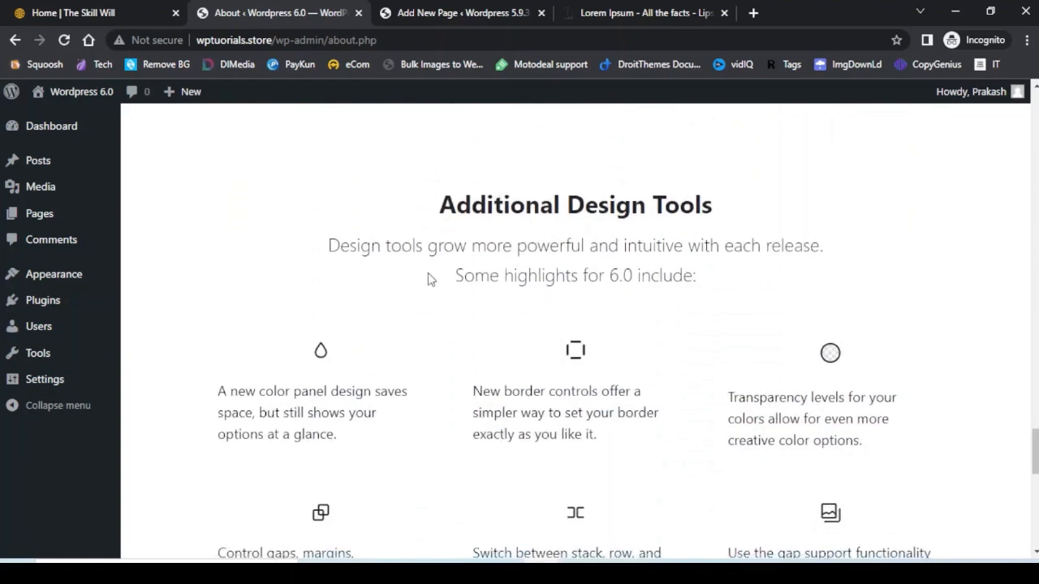
{"action": "scroll", "coordinate": [420, 307], "scroll_direction": "down", "scroll_amount": 2}
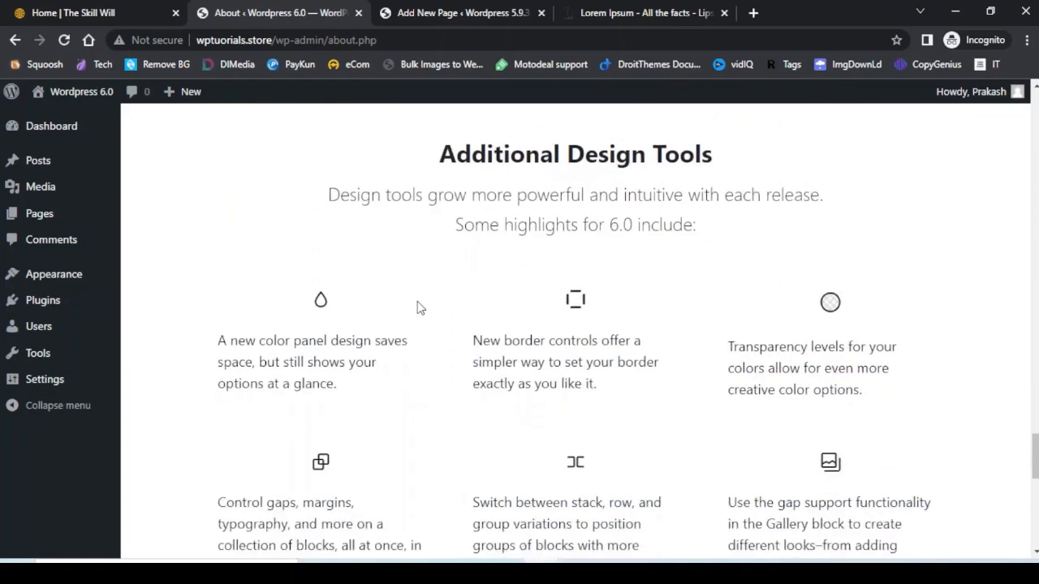
{"action": "scroll", "coordinate": [420, 307], "scroll_direction": "down", "scroll_amount": 1}
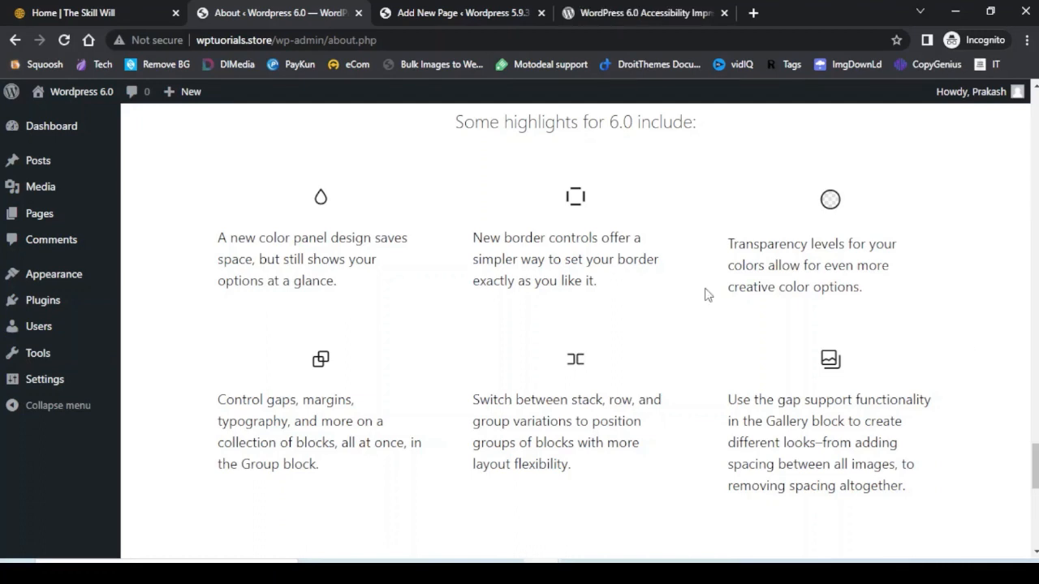
Step: Switch to the WordPress 6.0 Accessibility Improvements post and read its list of general improvements down to the Navigation block section
{"action": "left_click", "coordinate": [624, 14]}
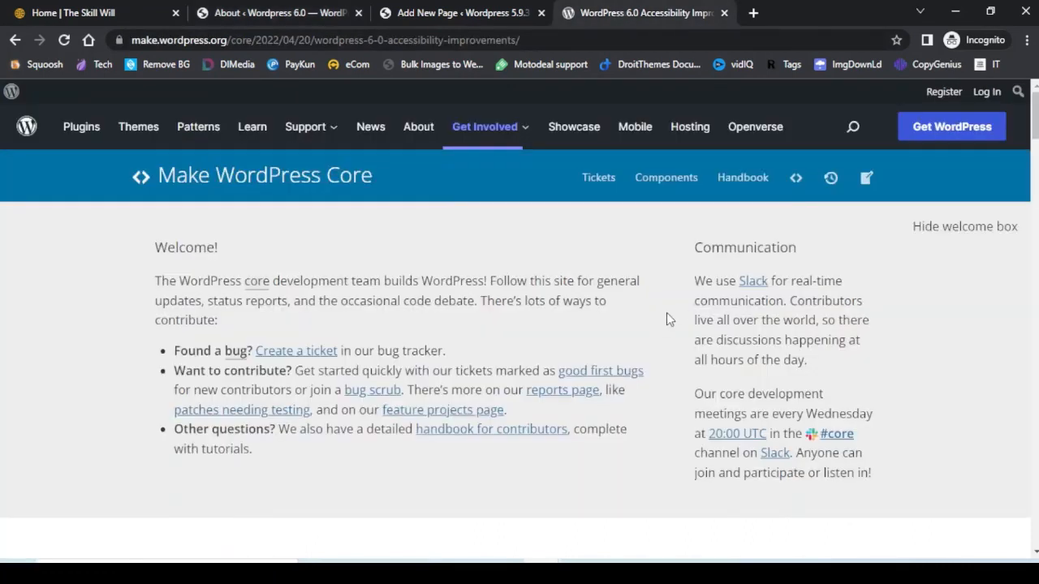
{"action": "scroll", "coordinate": [666, 317], "scroll_direction": "down", "scroll_amount": 5}
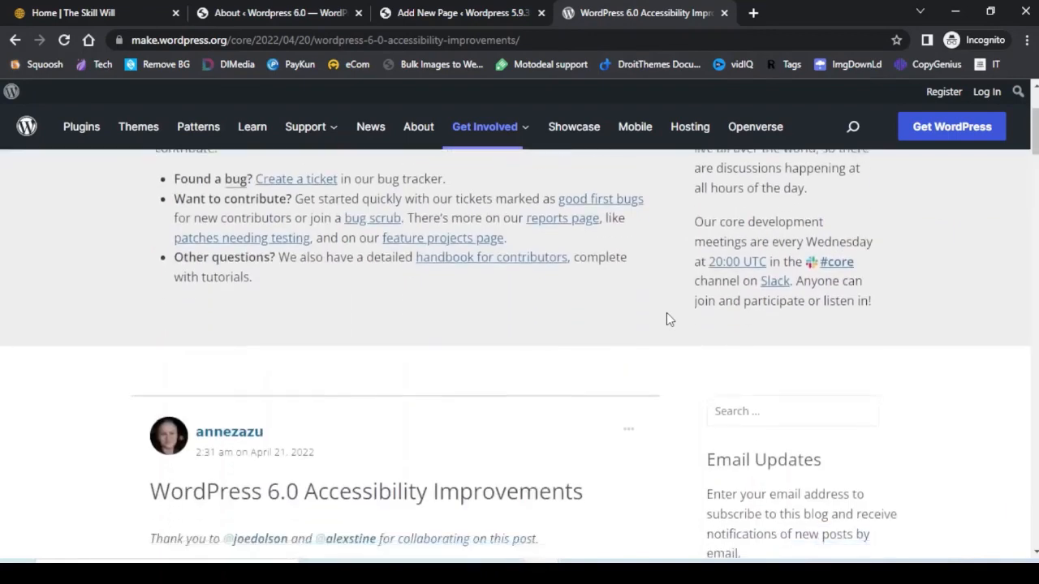
{"action": "scroll", "coordinate": [666, 313], "scroll_direction": "down", "scroll_amount": 3}
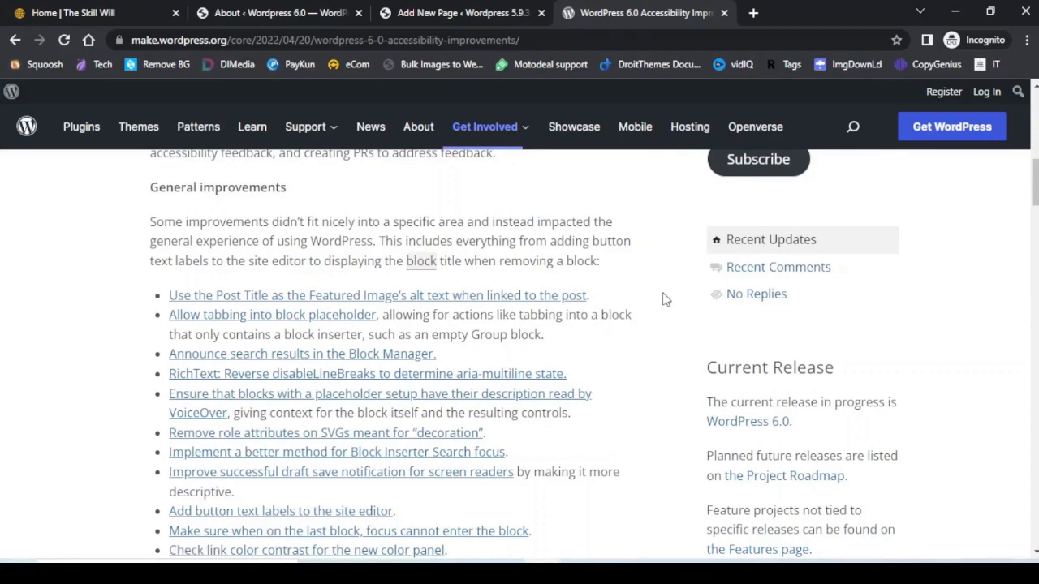
{"action": "scroll", "coordinate": [664, 299], "scroll_direction": "down", "scroll_amount": 2}
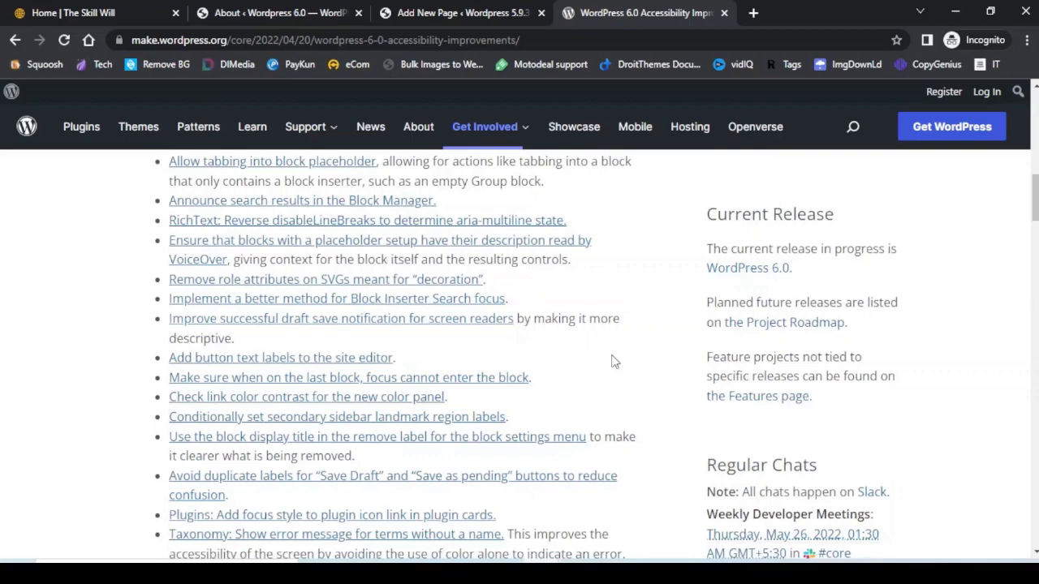
{"action": "scroll", "coordinate": [614, 362], "scroll_direction": "down", "scroll_amount": 3}
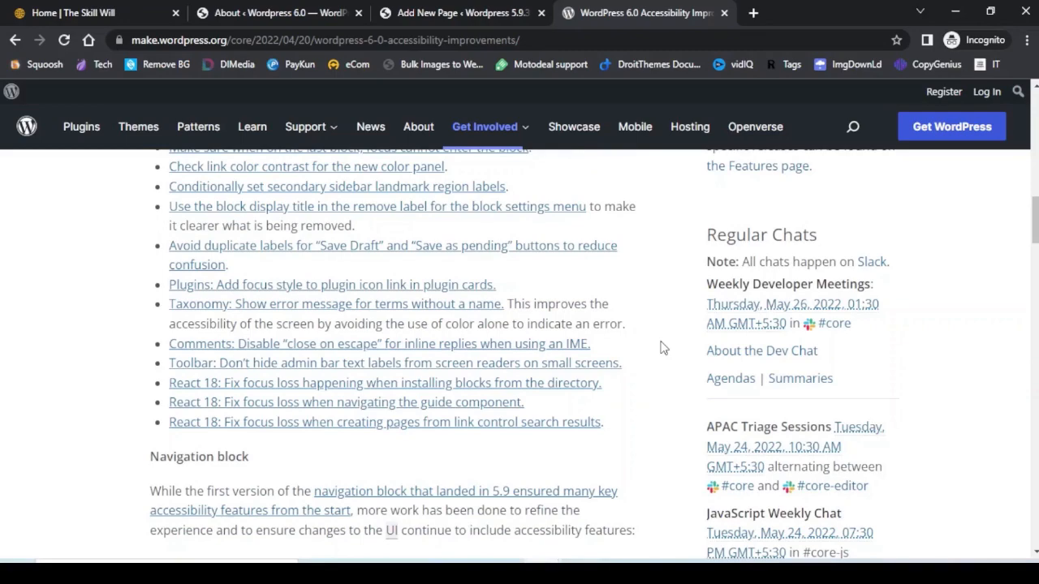